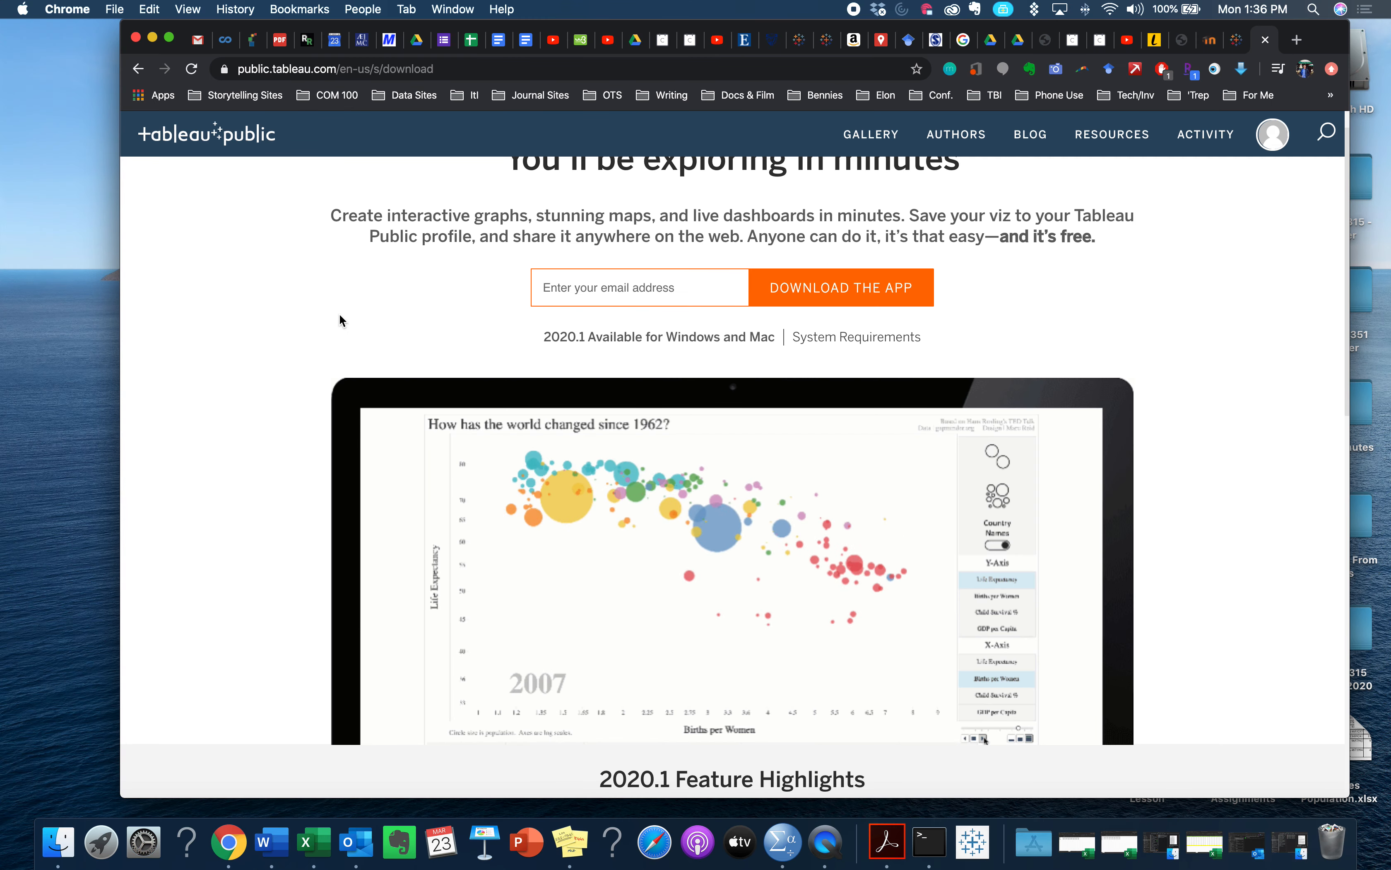
Step: Switch to Tableau Public and connect to the Excel workbook of the top 50 countries with the largest percentage of older population
left_click(977, 835)
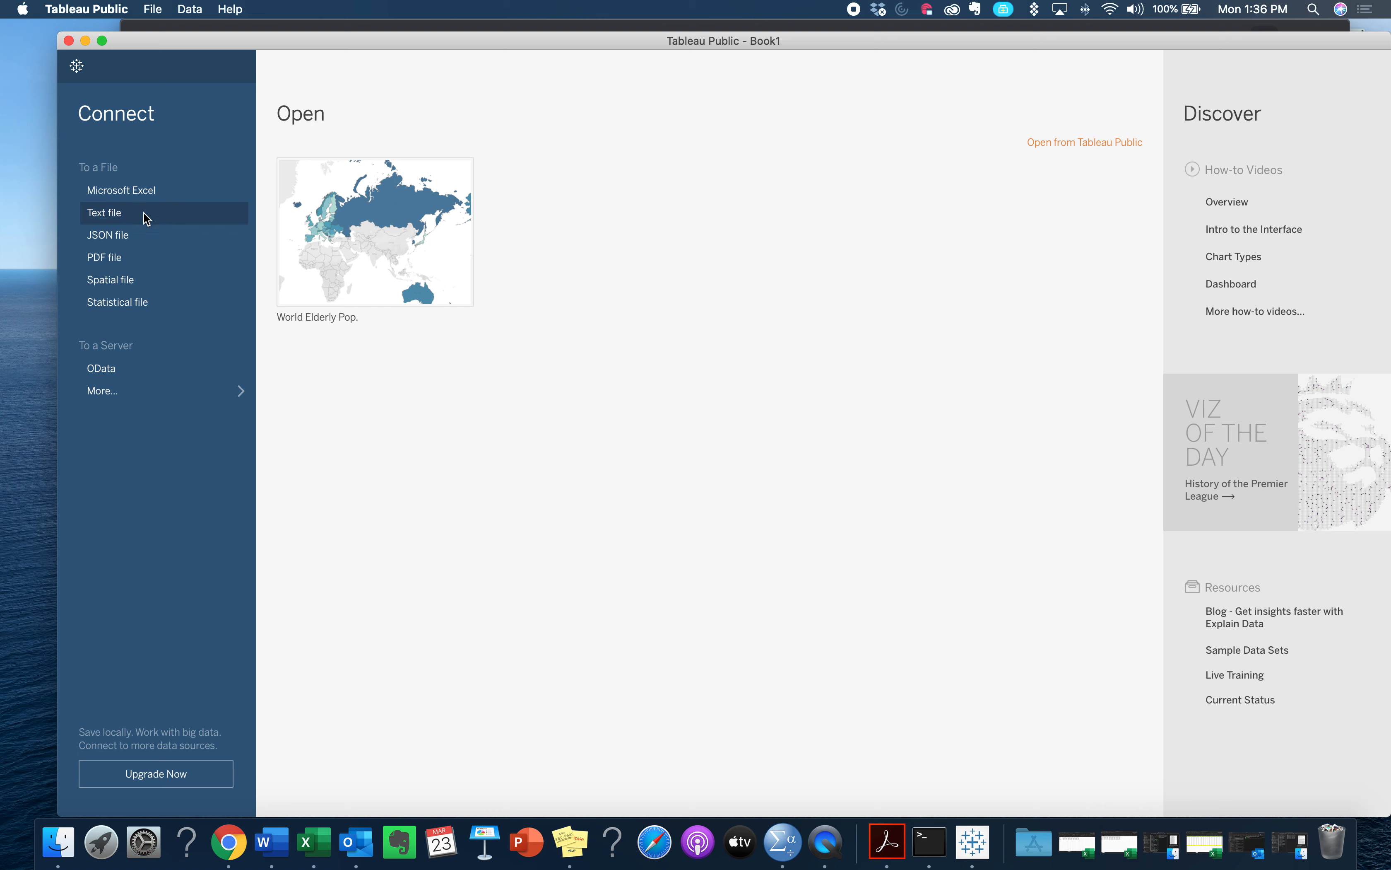
left_click(156, 195)
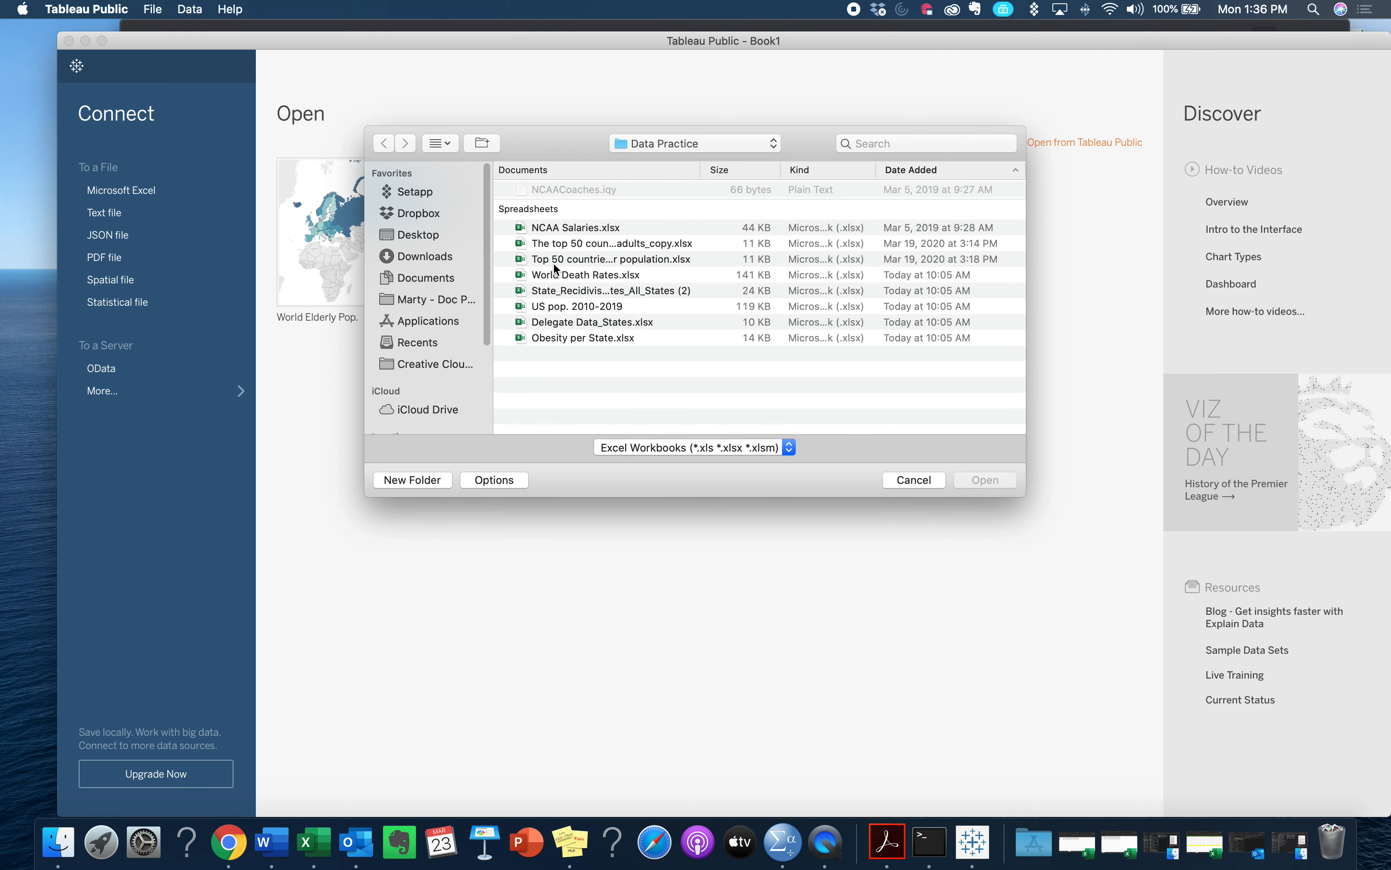
left_click(555, 258)
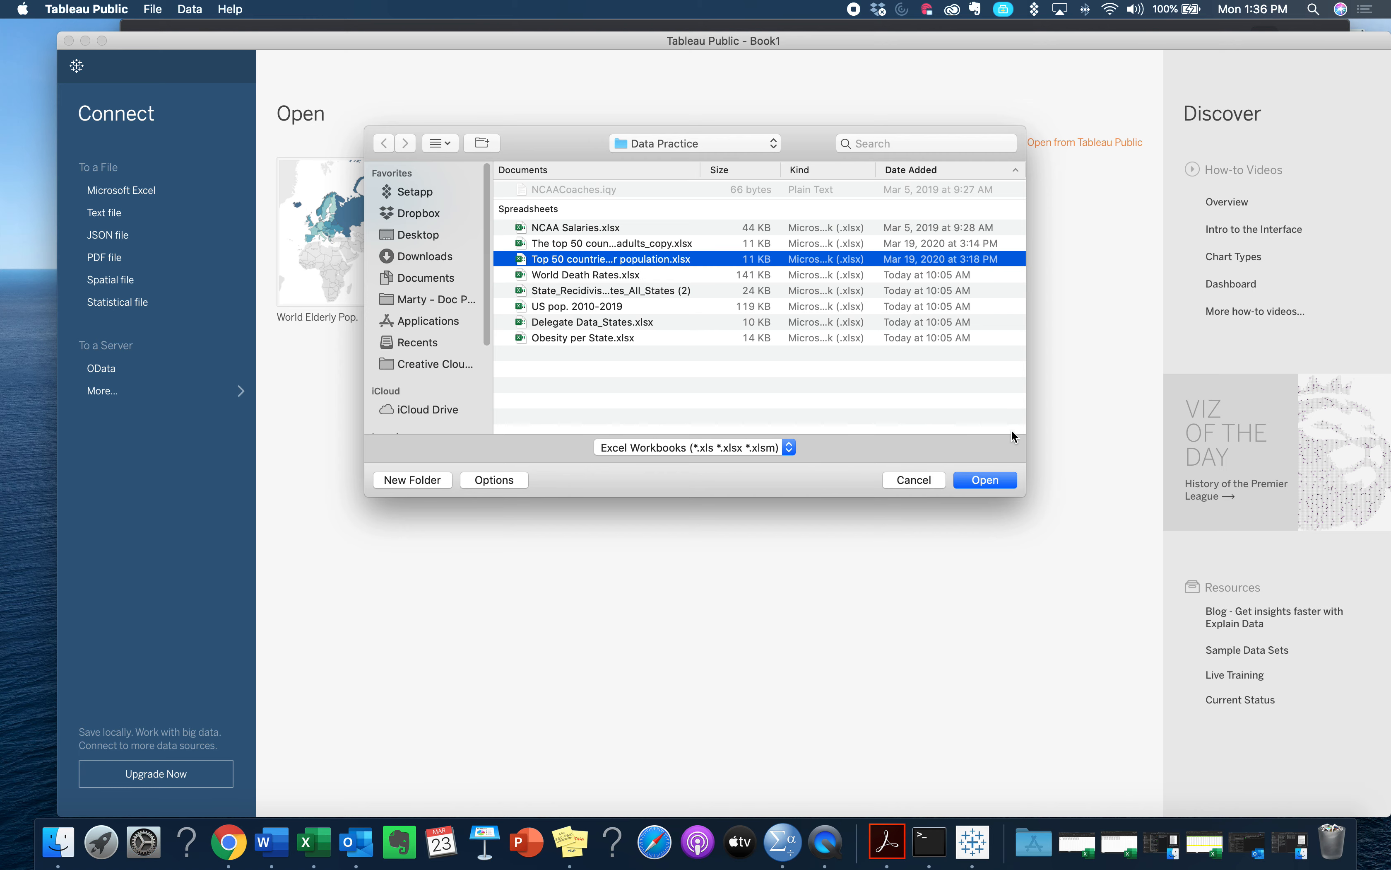
left_click(996, 483)
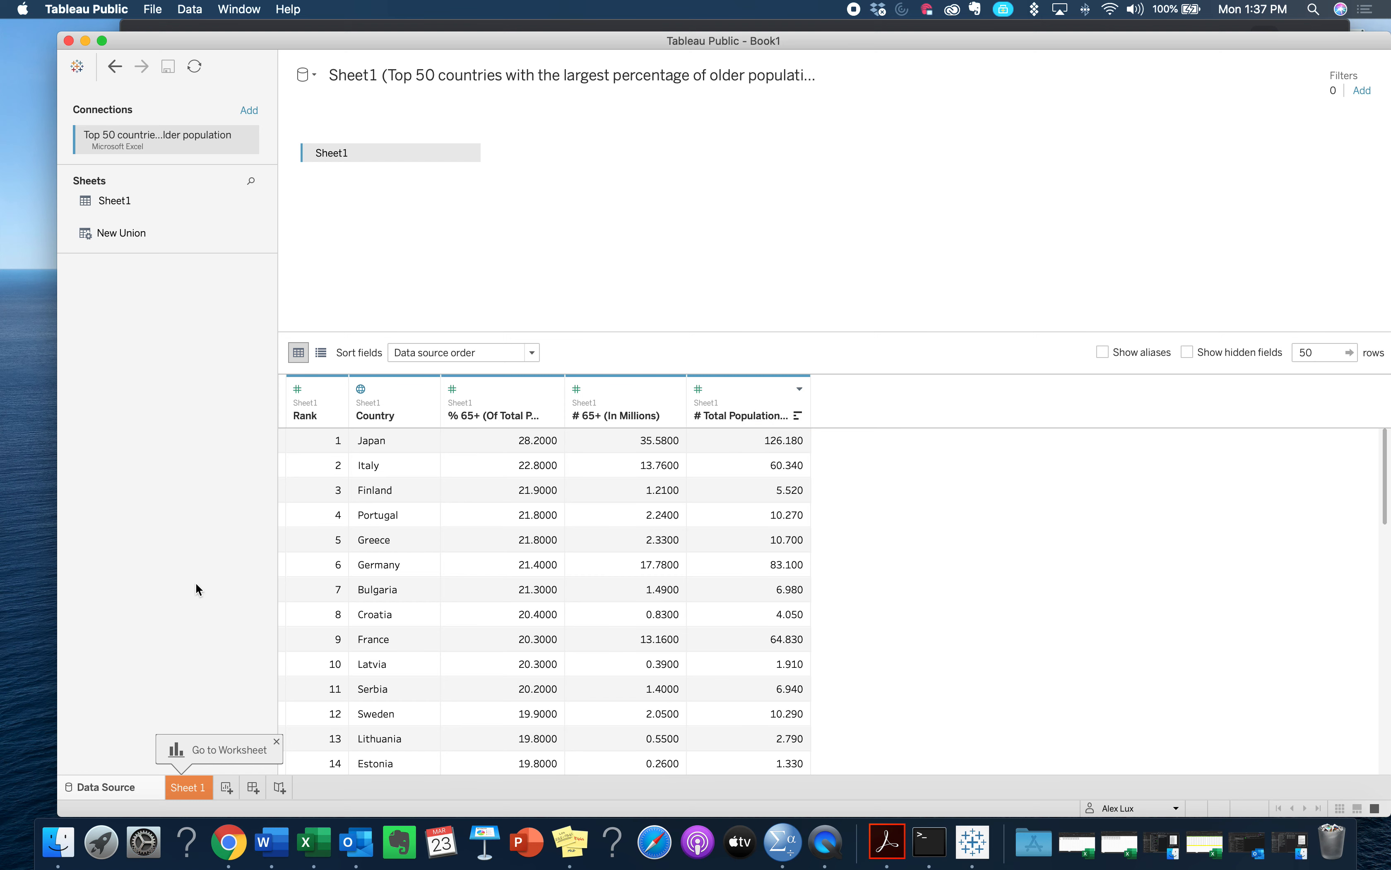
Step: Open the Sheet 1 worksheet and place the Country dimension on Rows
left_click(188, 787)
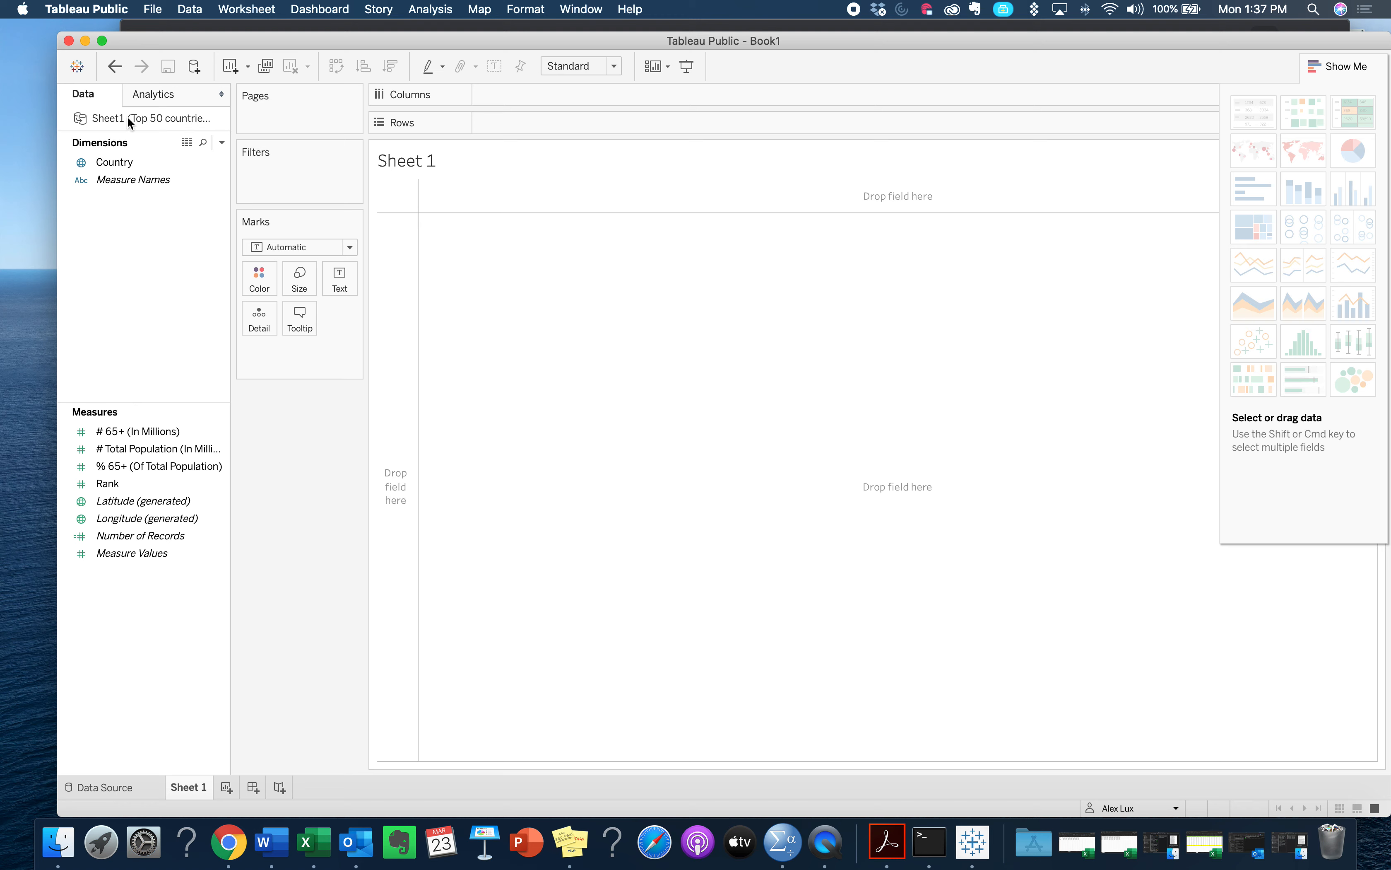
left_click(133, 167)
left_click_drag(116, 167, 590, 133)
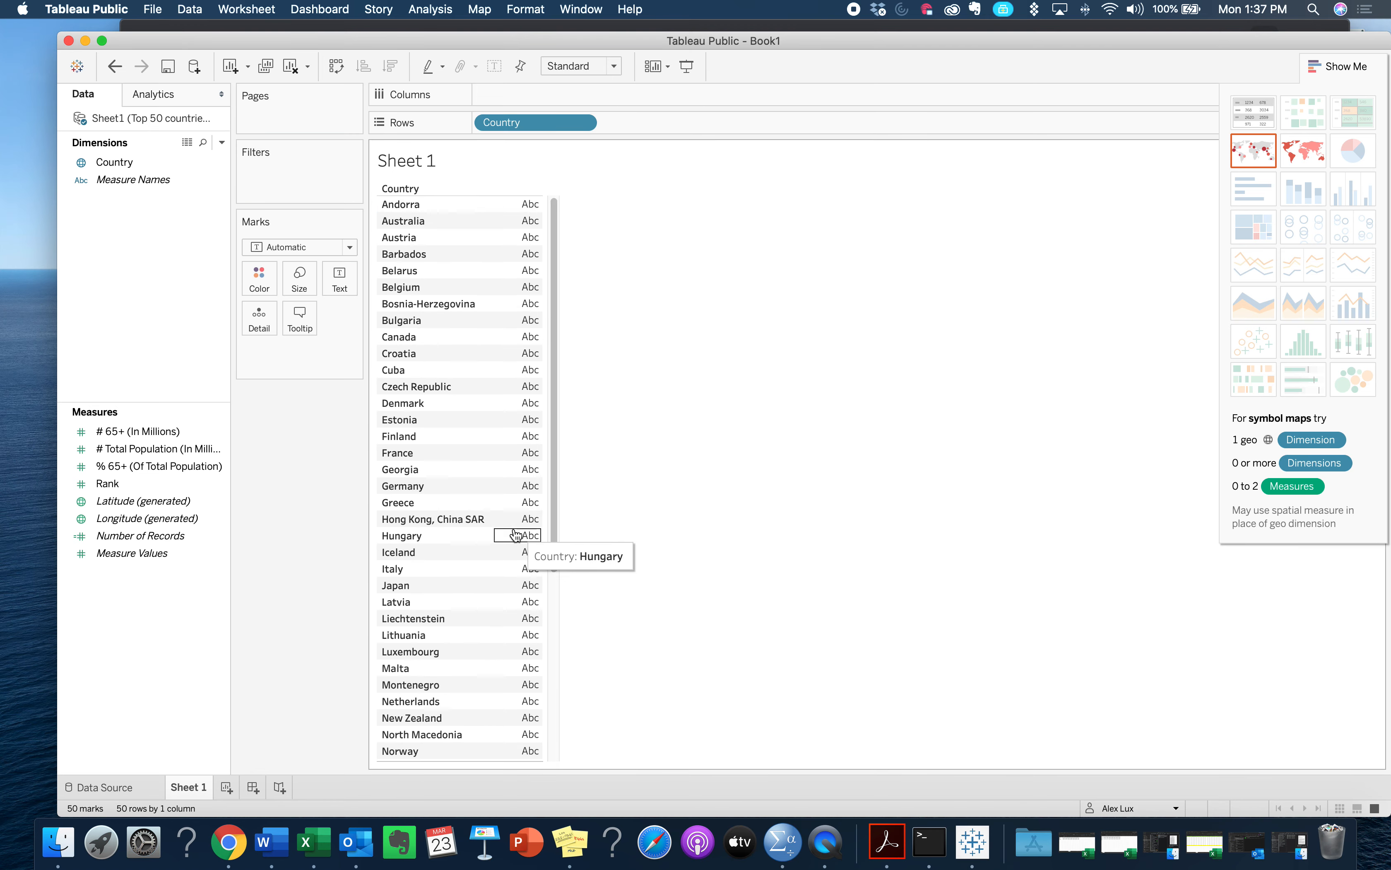
left_click_drag(556, 516, 568, 326)
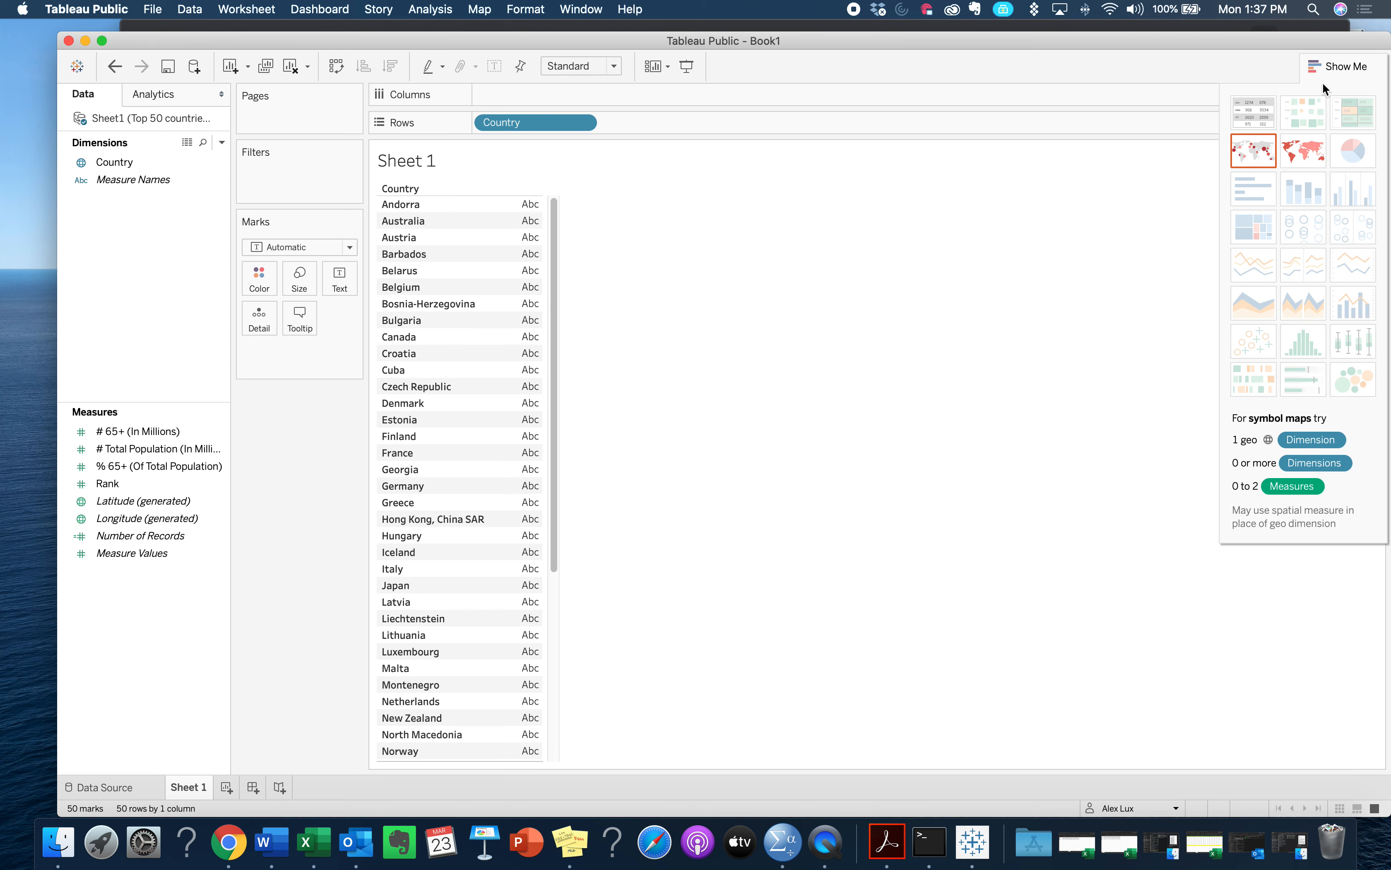
Step: Turn the country list into a filled map using the Show Me chart suggestions
left_click(1354, 67)
left_click(1355, 67)
left_click(1355, 67)
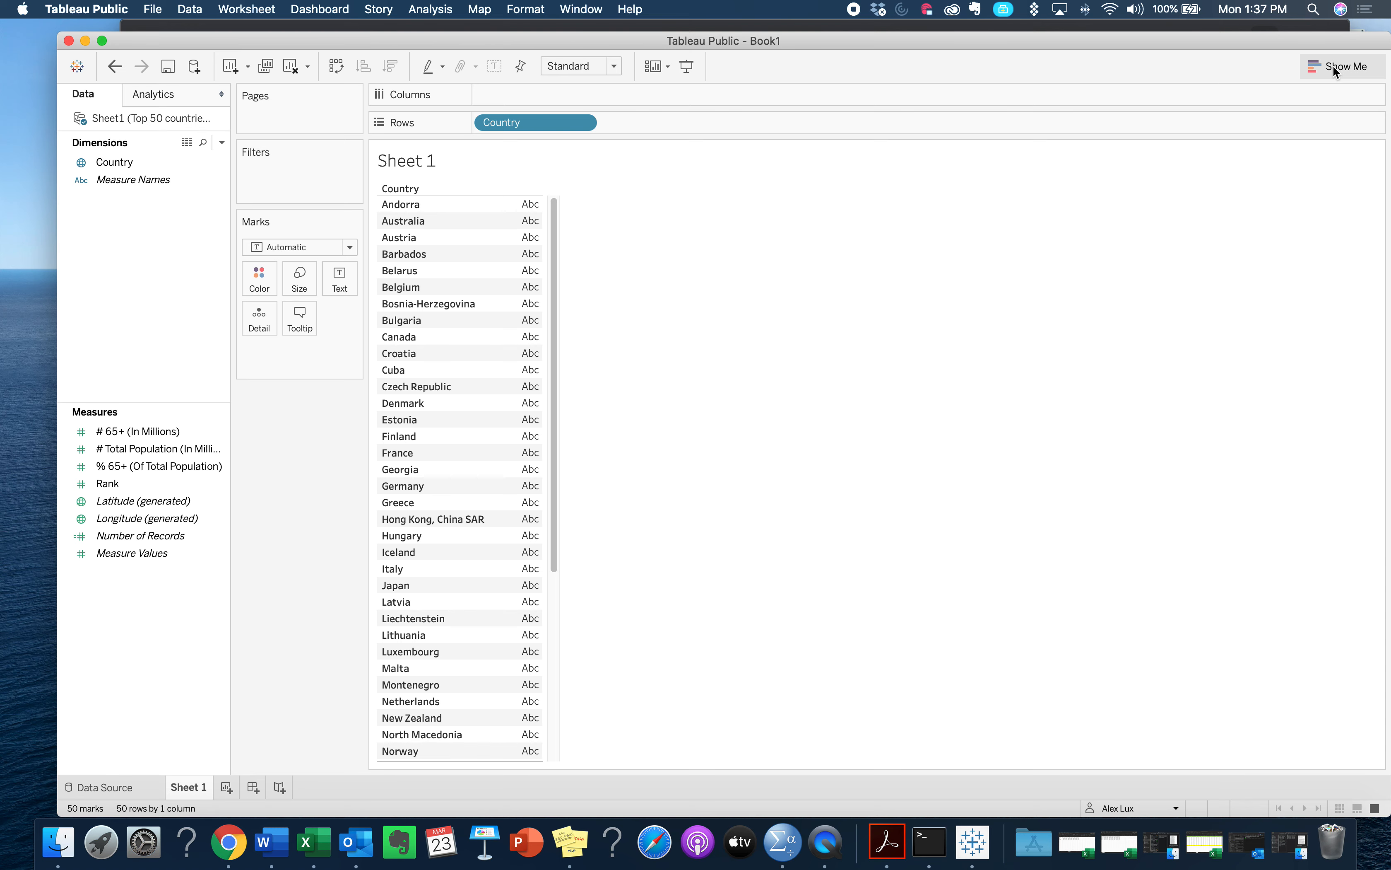
left_click(1346, 67)
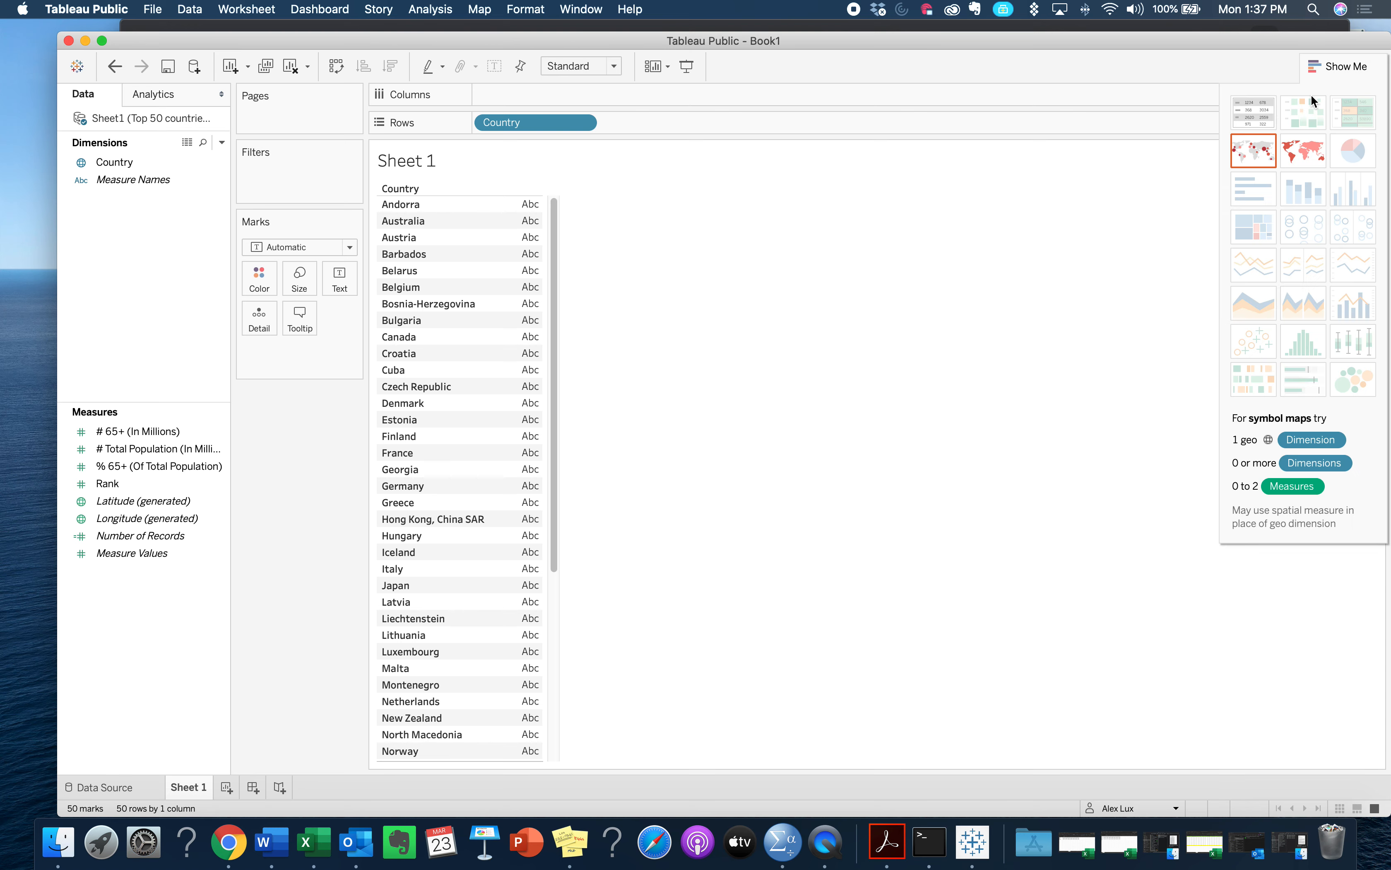
left_click(1300, 159)
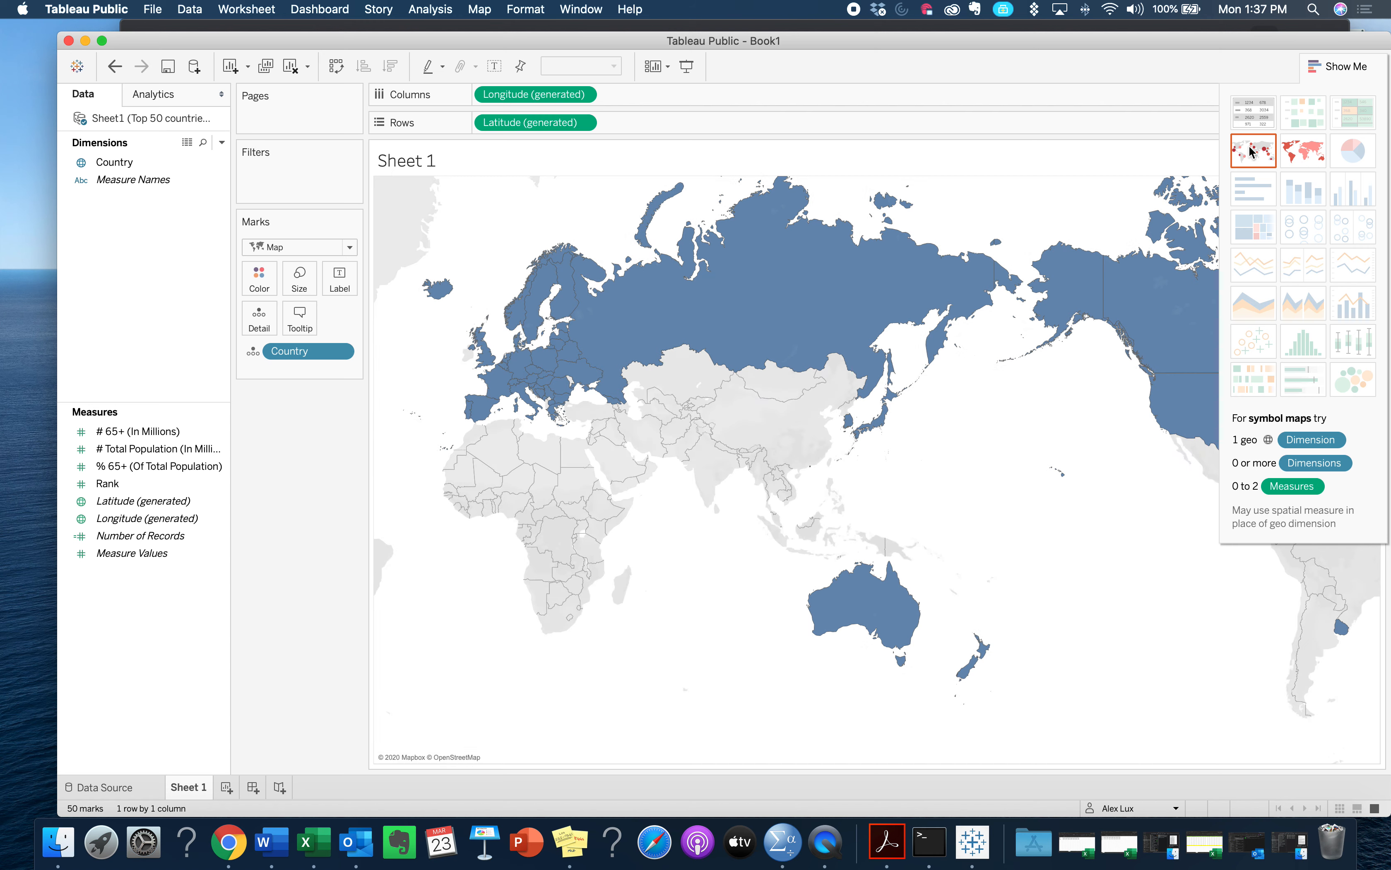
Step: Add the % 65+ (Of Total Population) and Rank measures to the map marks as Detail
mouse_move(679, 312)
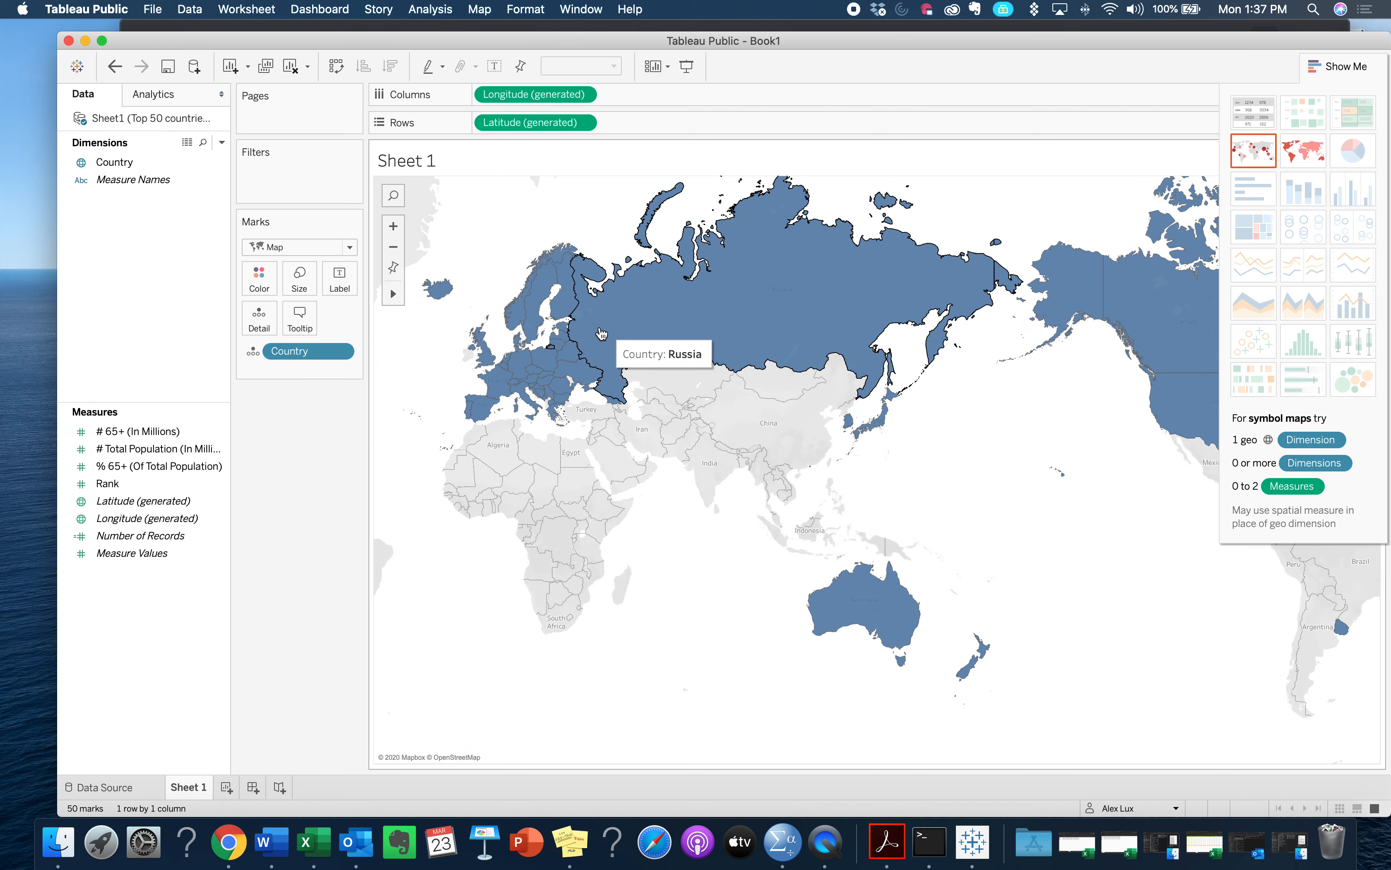
mouse_move(566, 361)
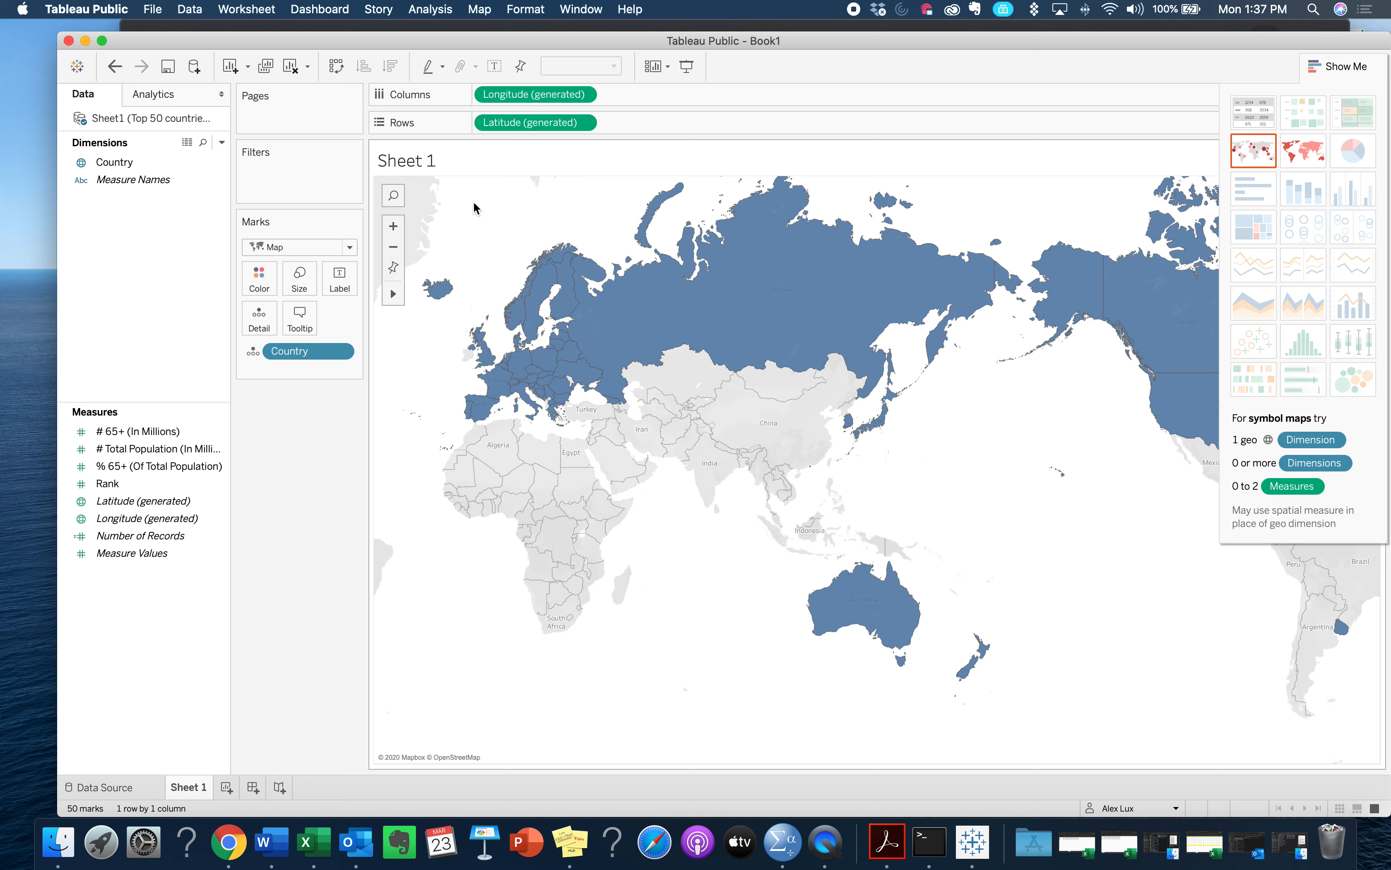
mouse_move(620, 336)
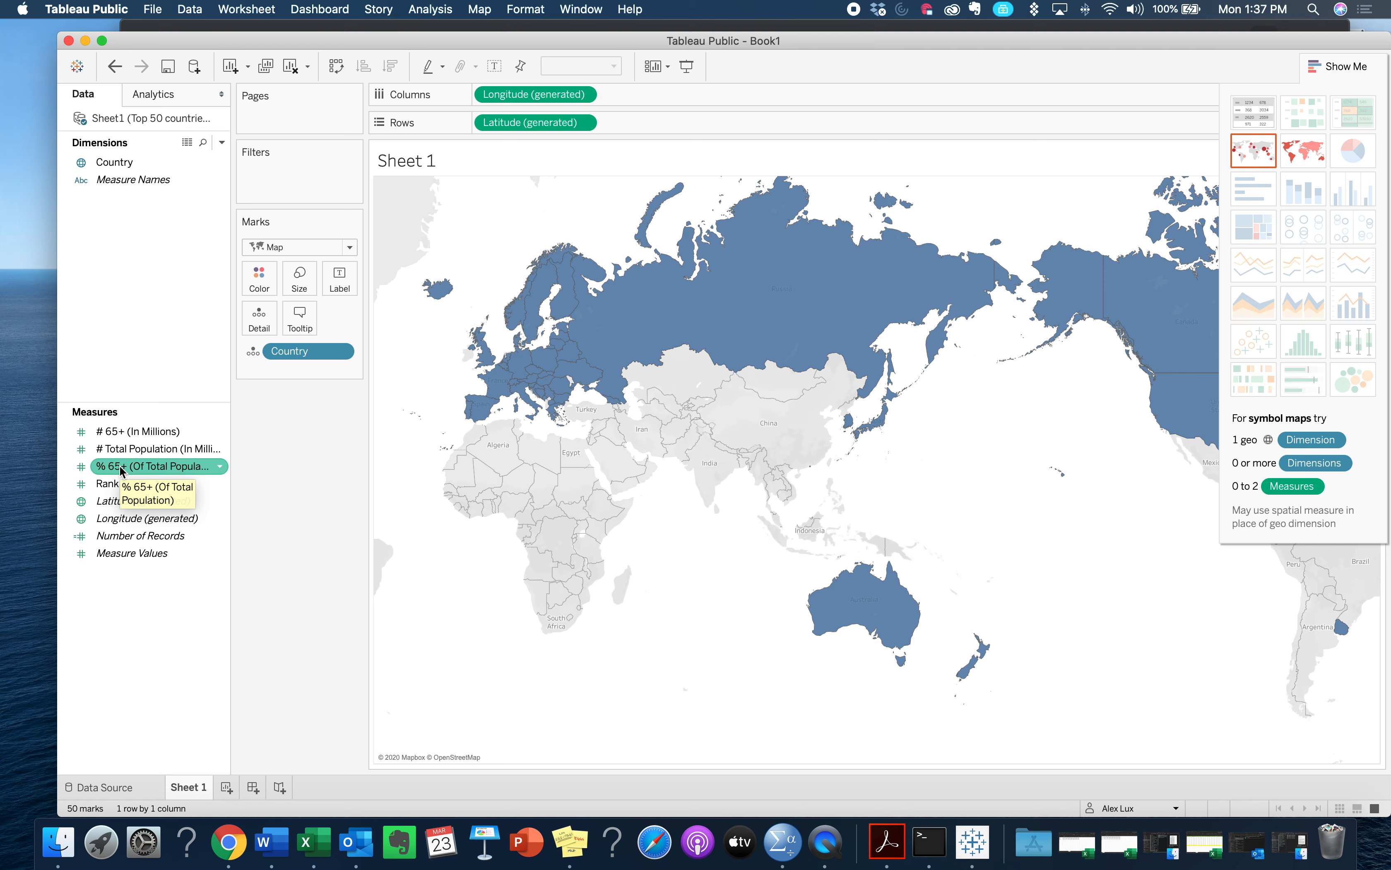
left_click_drag(121, 468, 256, 322)
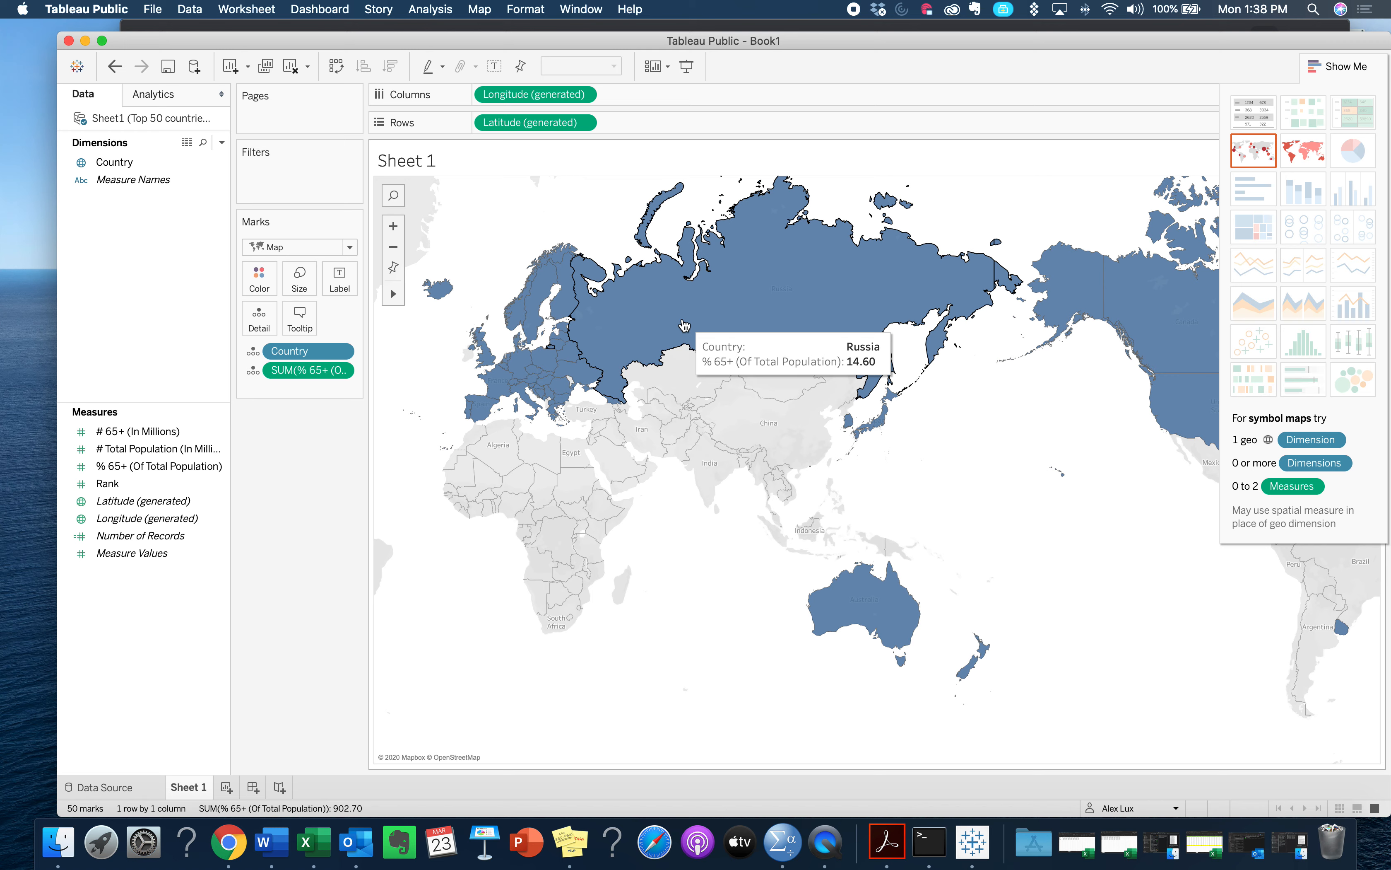
left_click(124, 485)
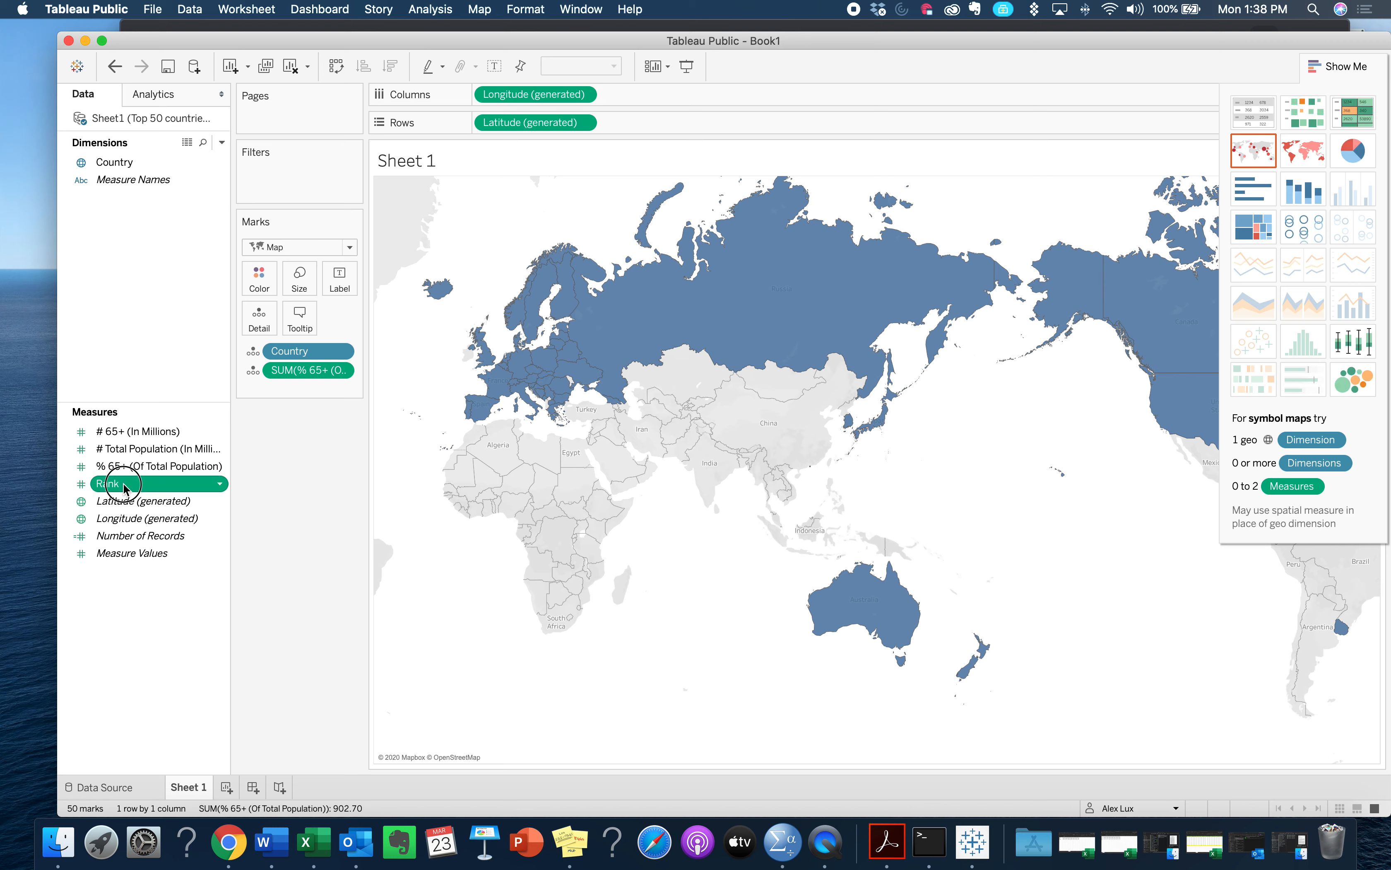
left_click_drag(123, 485, 259, 321)
left_click(132, 432)
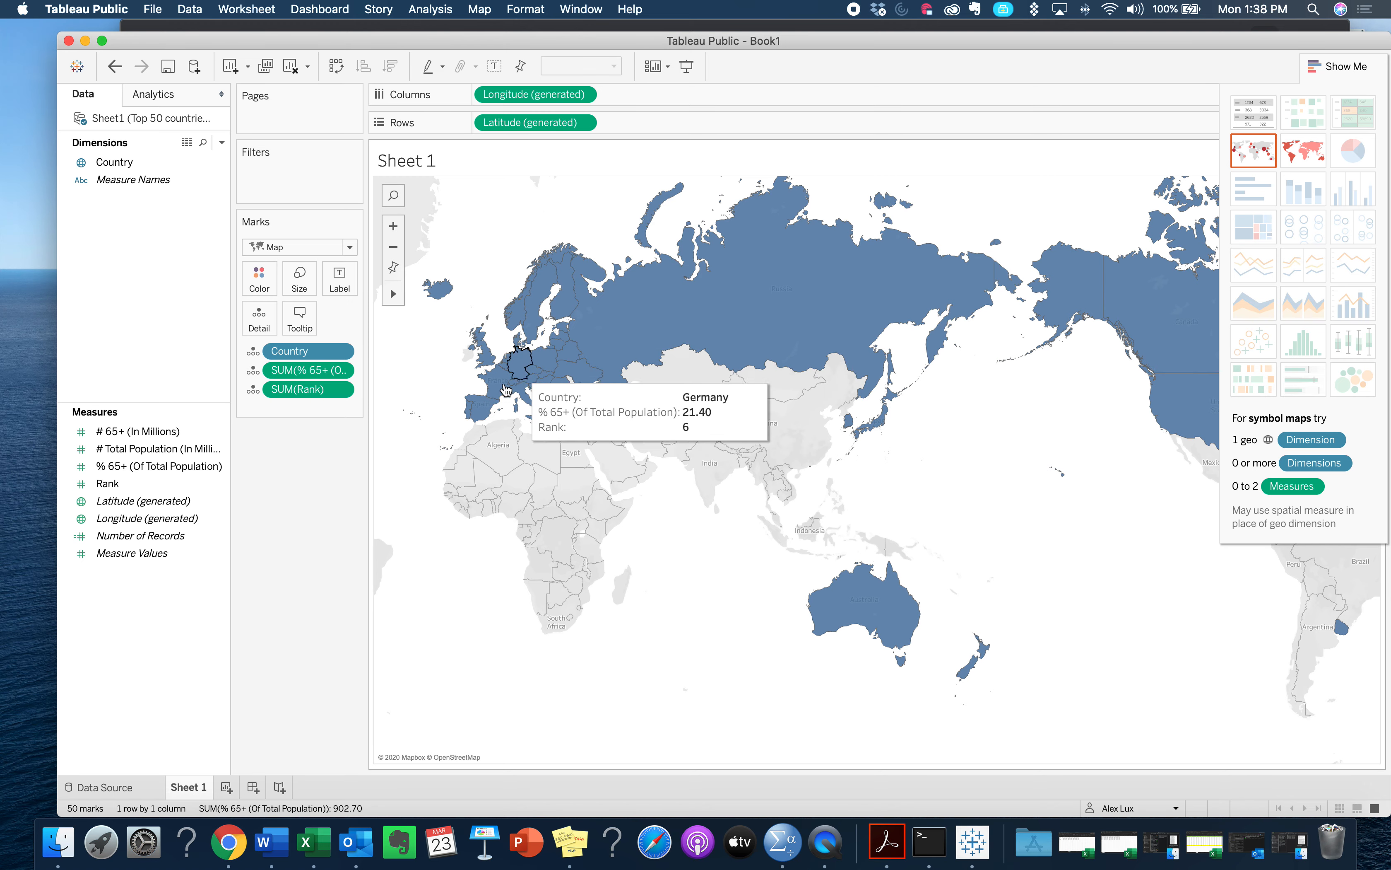
Step: Colour the map's countries orange and lower the colour opacity to 61%
left_click(260, 282)
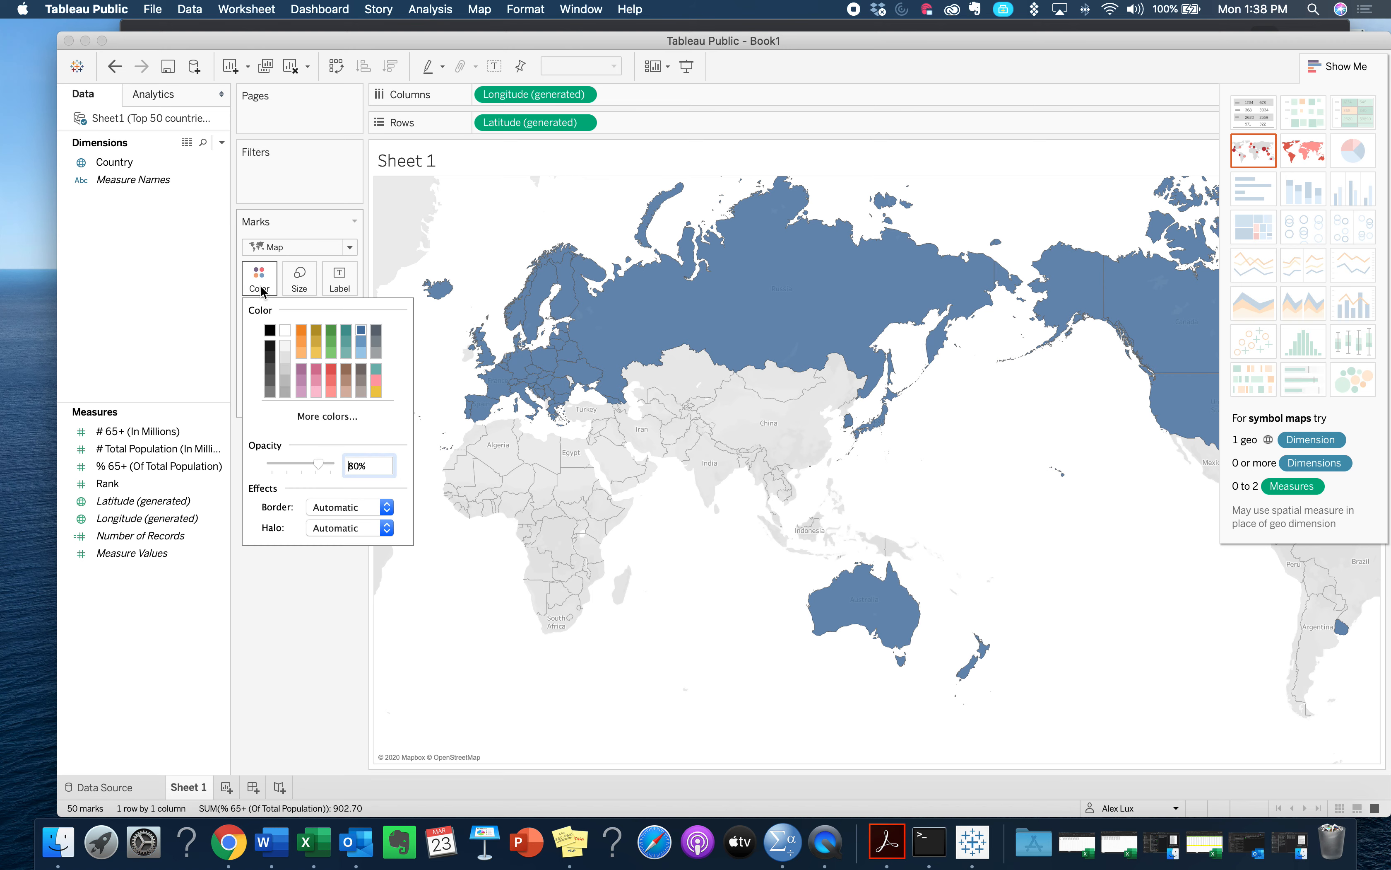
left_click(301, 331)
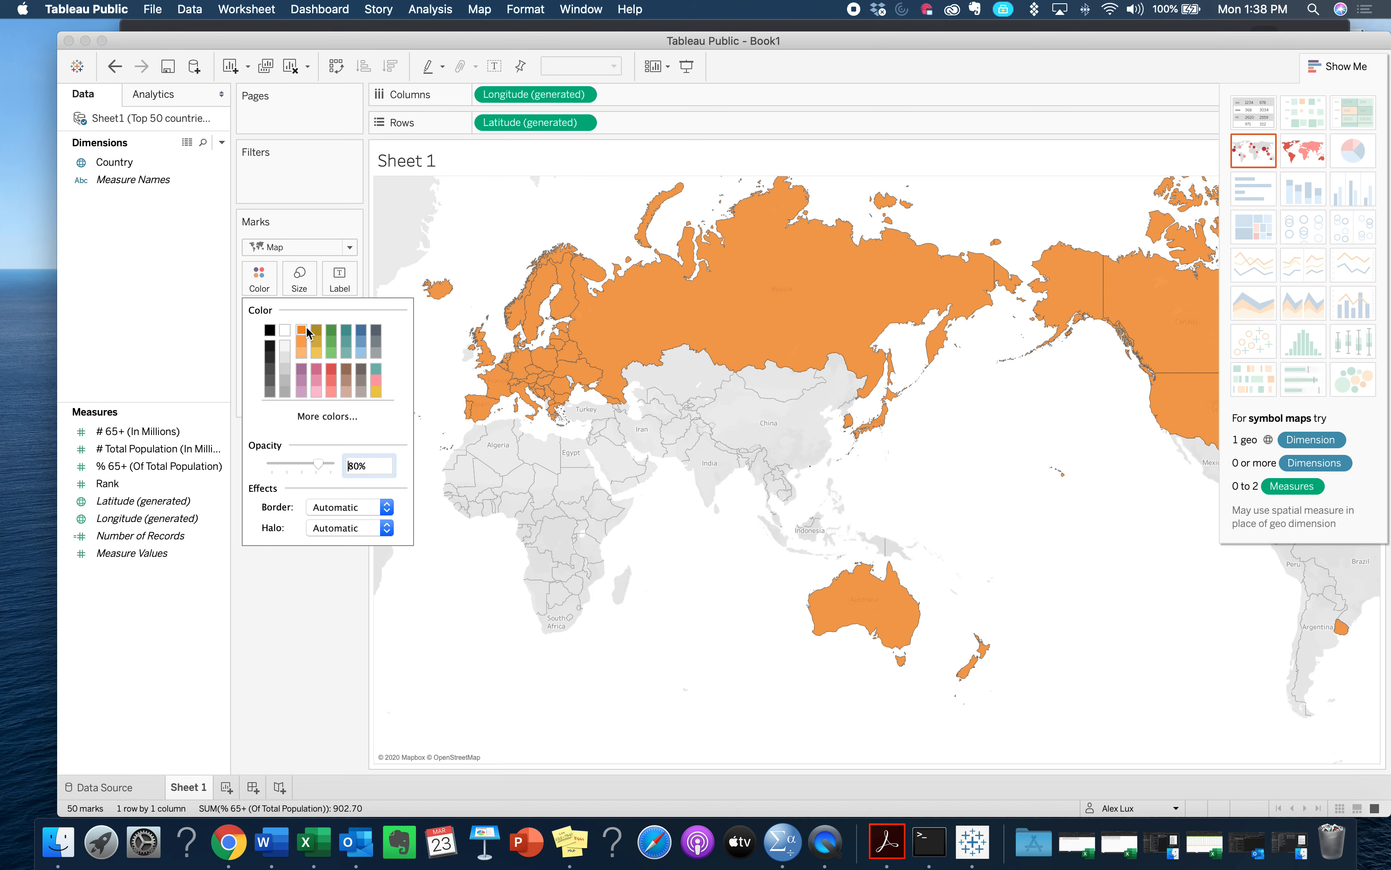
left_click_drag(318, 464, 307, 465)
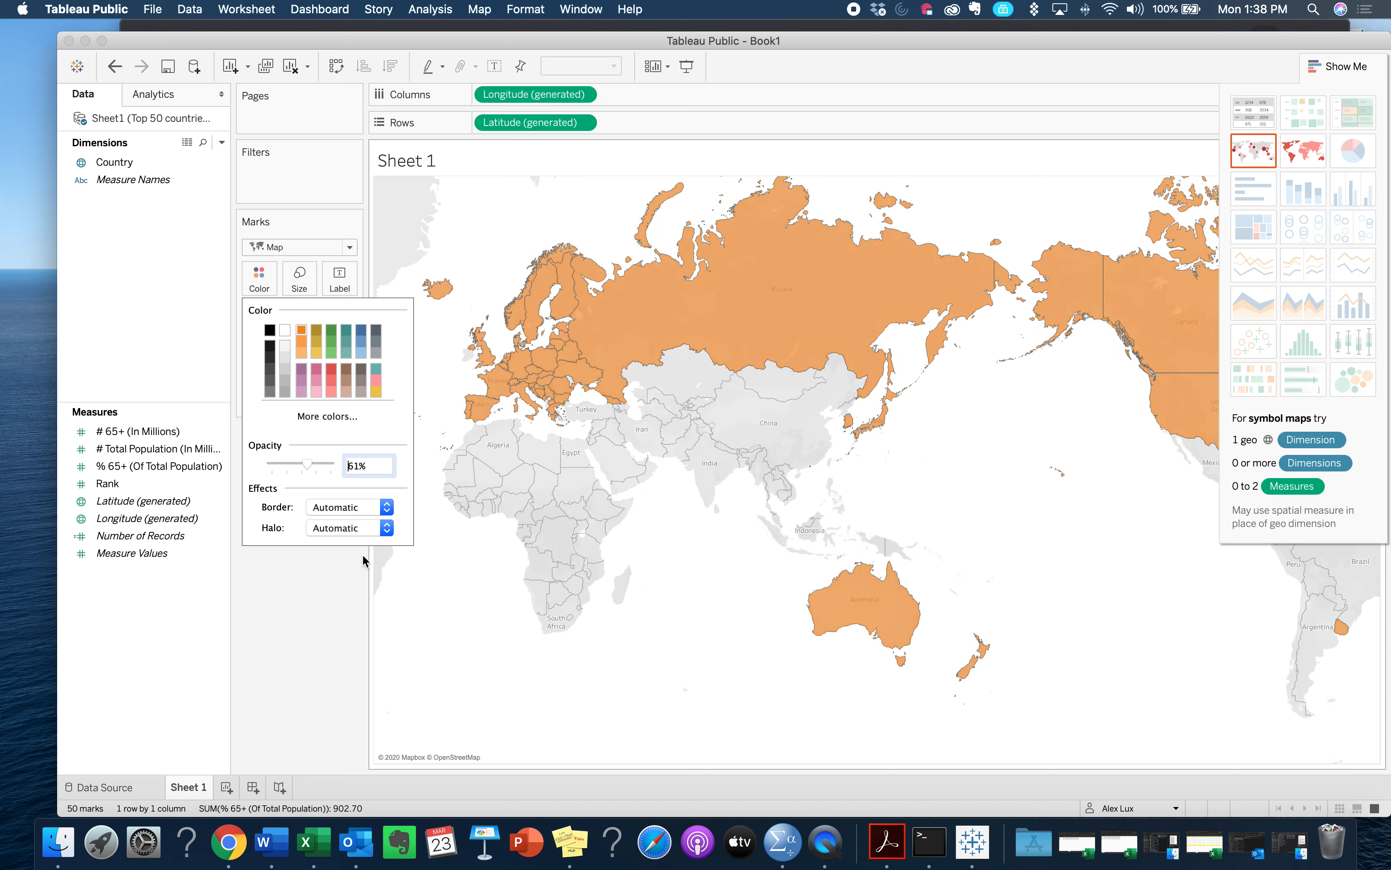
left_click(303, 586)
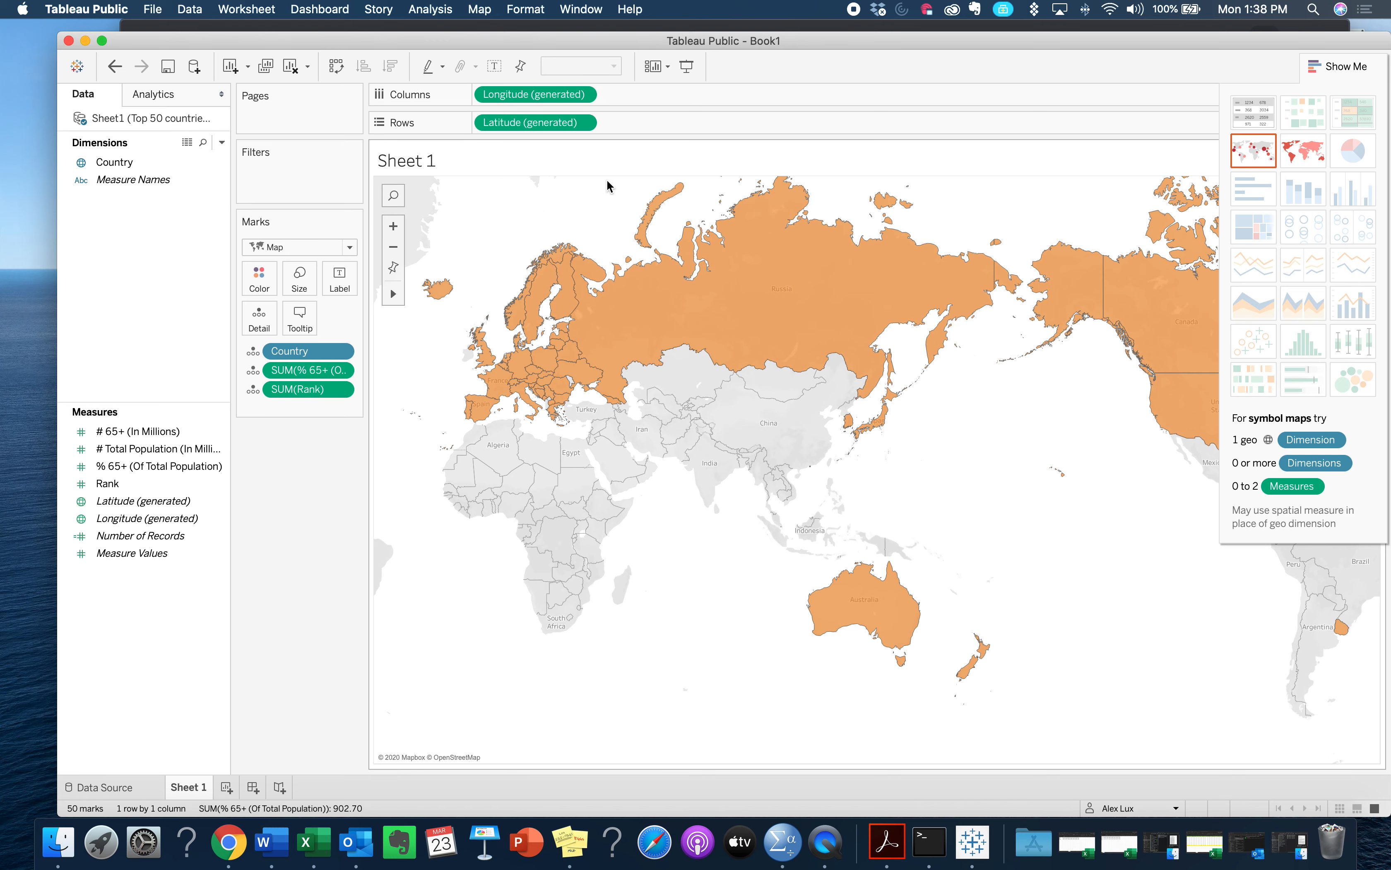
Step: Duplicate the Latitude (generated) field on Rows to create a second map below the first
mouse_move(630, 276)
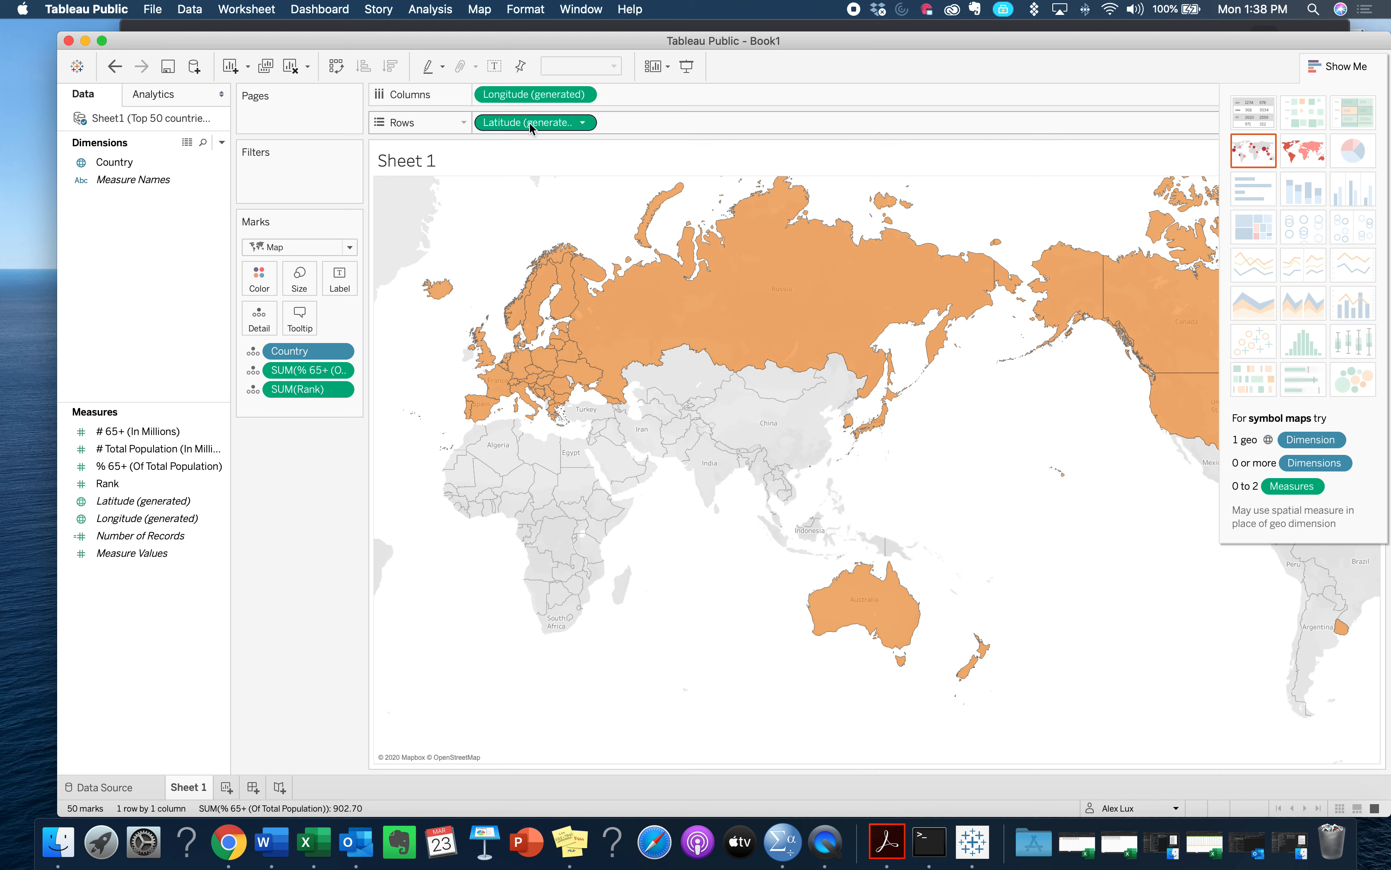
left_click_drag(530, 125, 661, 124)
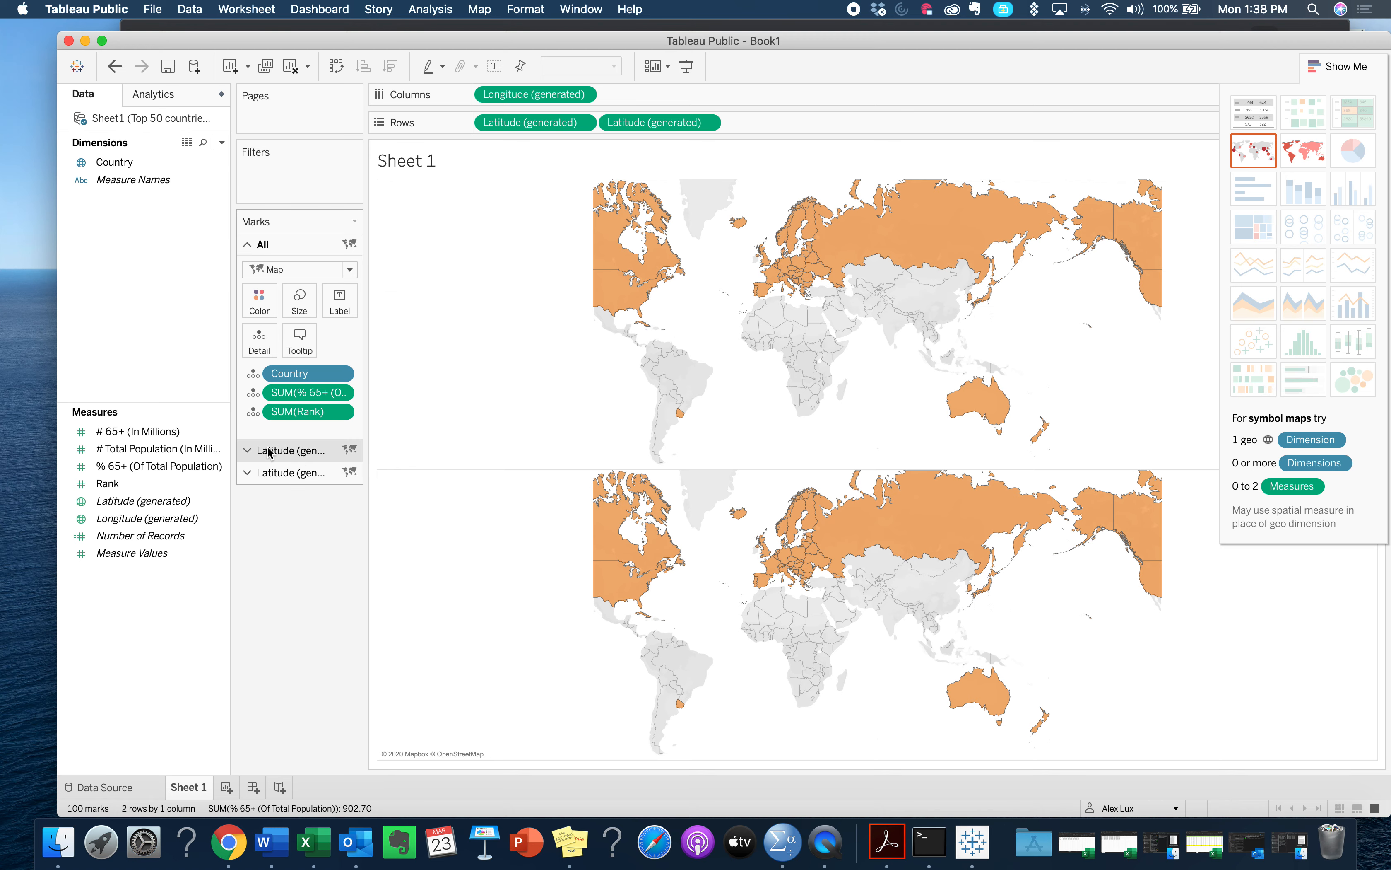
Step: On the second map's marks, assign # Total Population (In Millions) to Size and remove the % 65+ and Rank fields
left_click(260, 472)
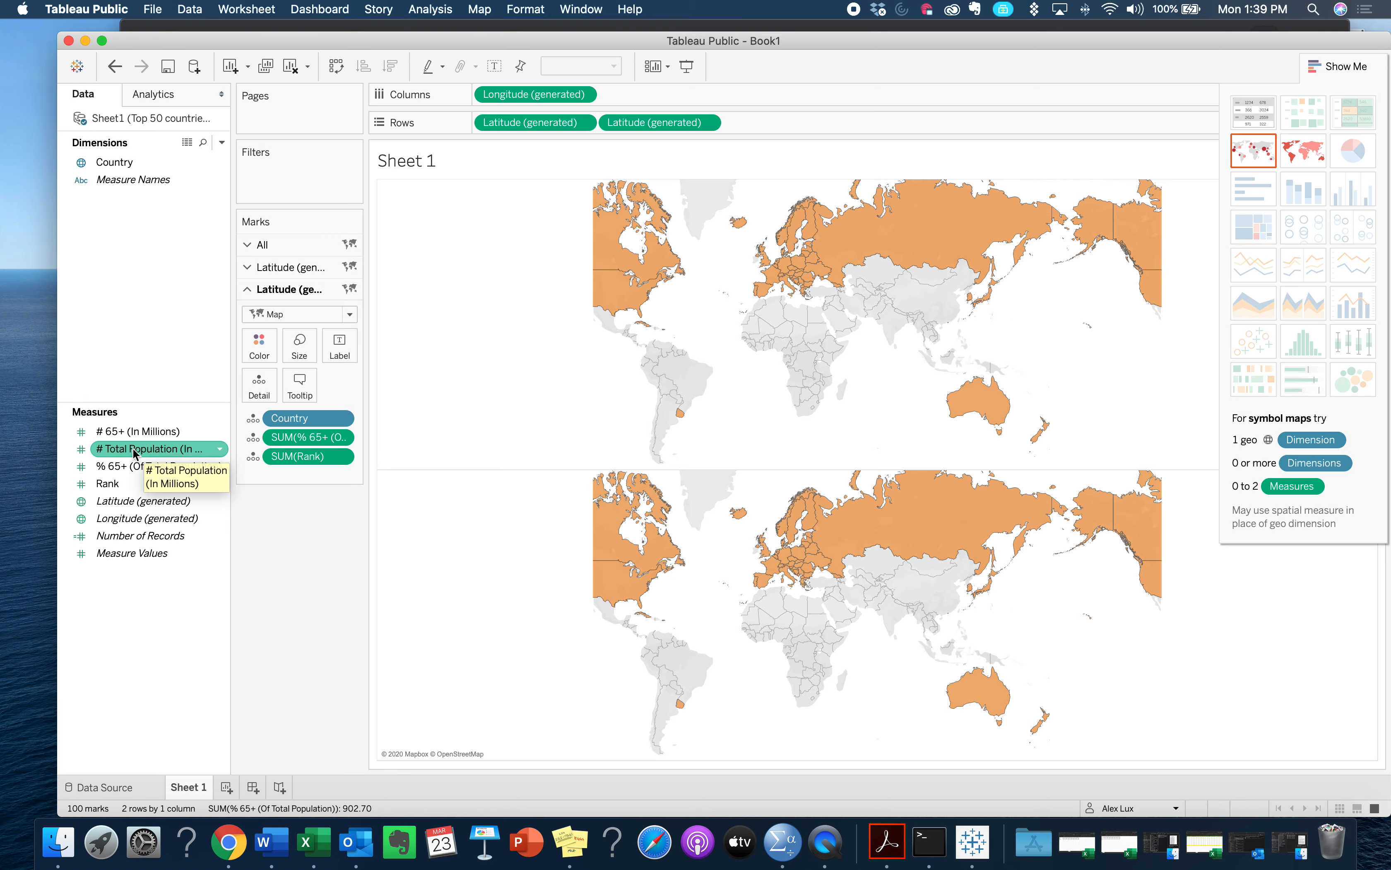
left_click_drag(133, 452, 305, 345)
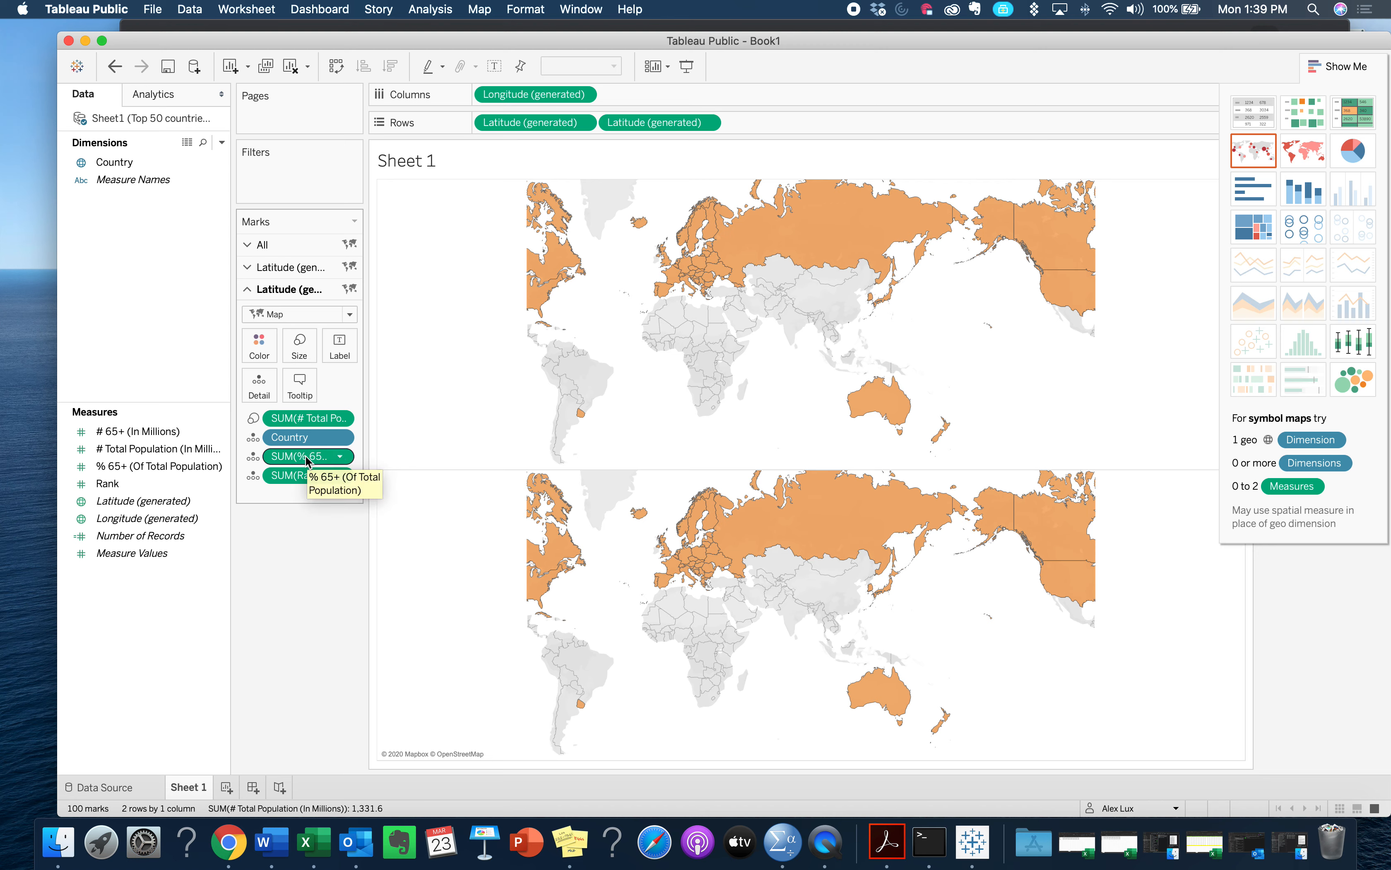
left_click_drag(306, 458, 280, 535)
left_click_drag(309, 455, 311, 559)
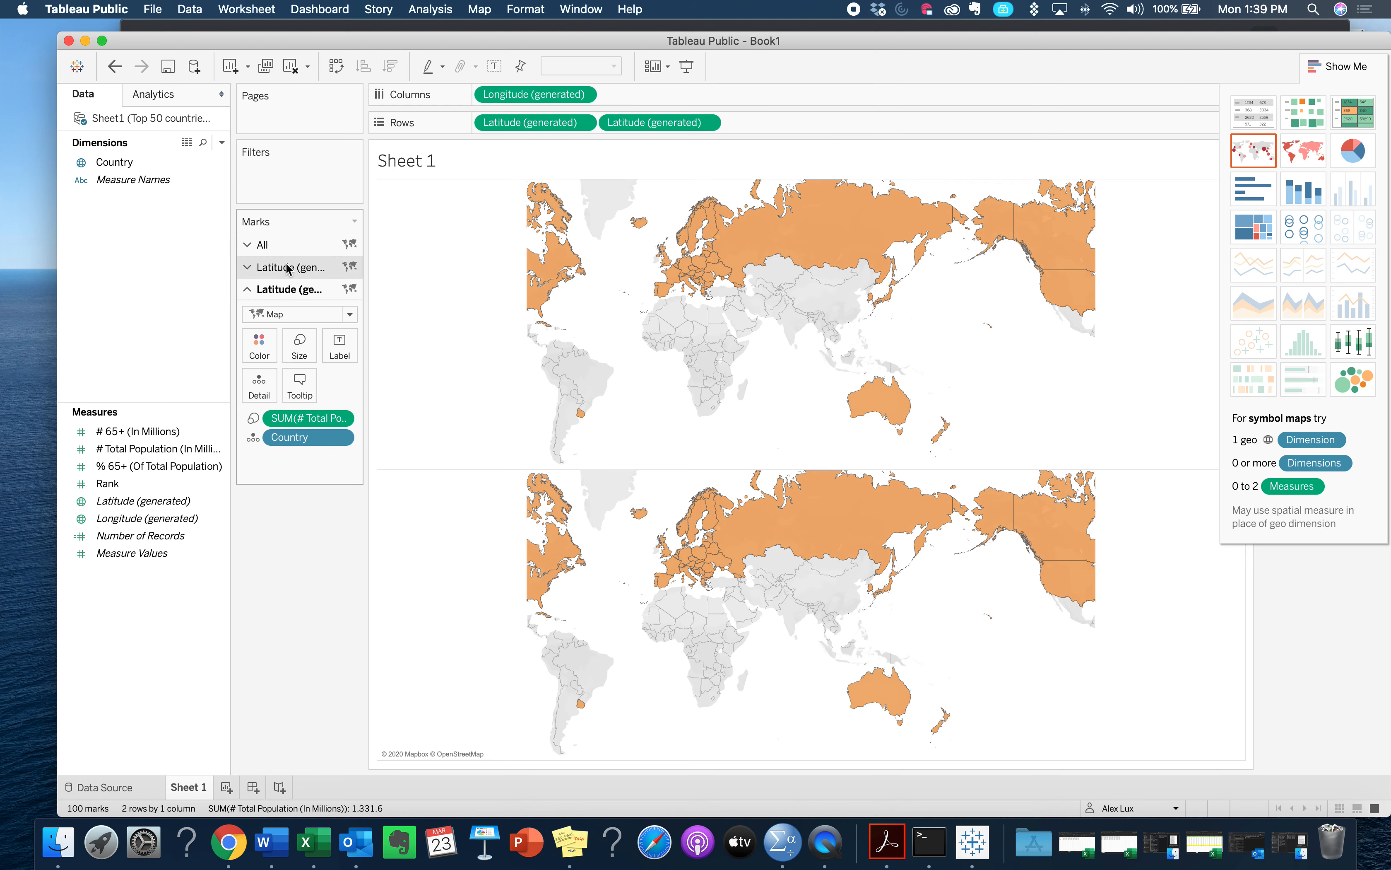
Step: Adjust the second map's mark size and change its mark type to Circle
left_click(299, 345)
left_click_drag(327, 386, 352, 386)
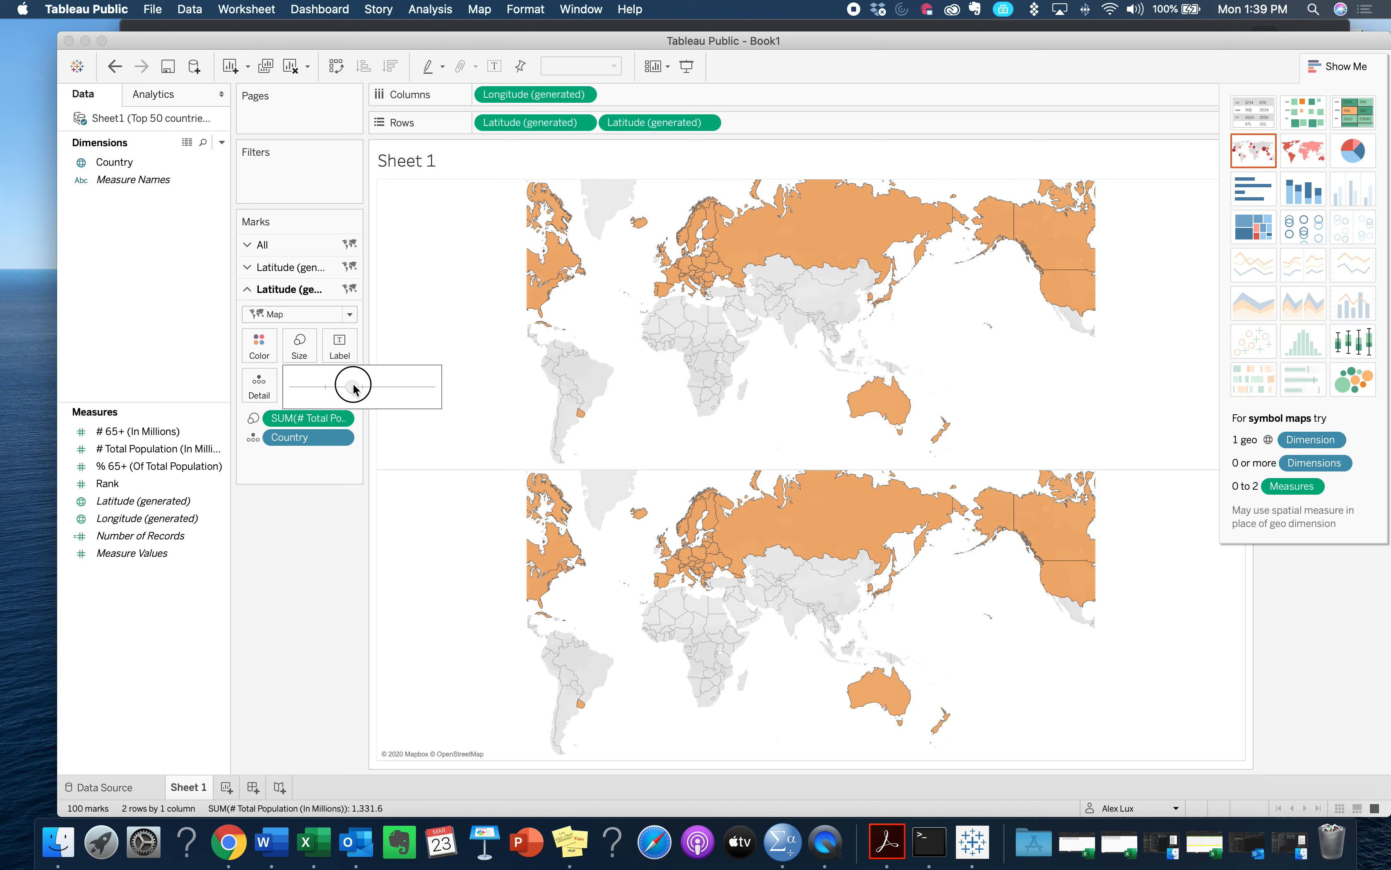
left_click(351, 314)
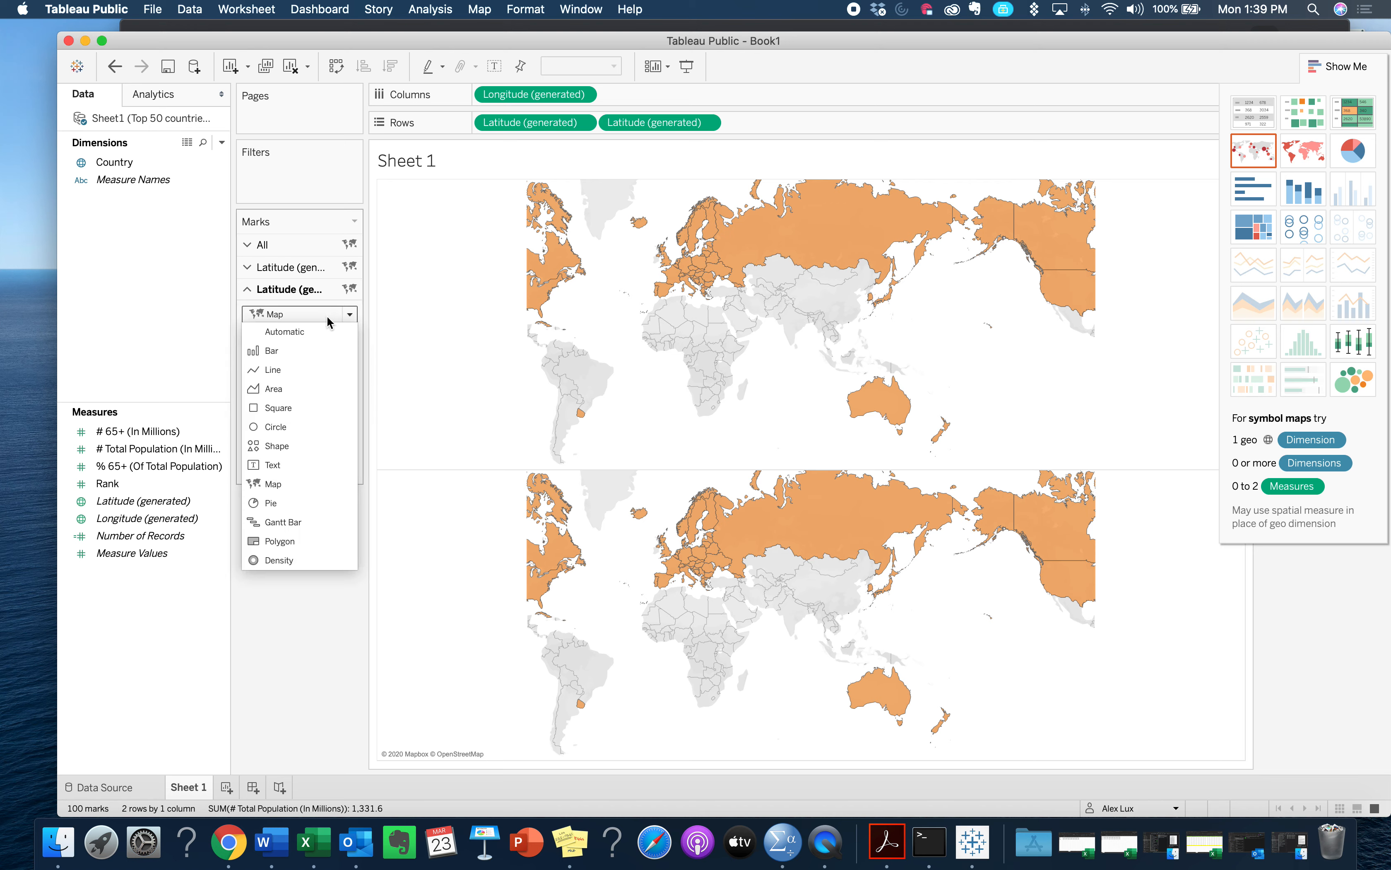
left_click(278, 319)
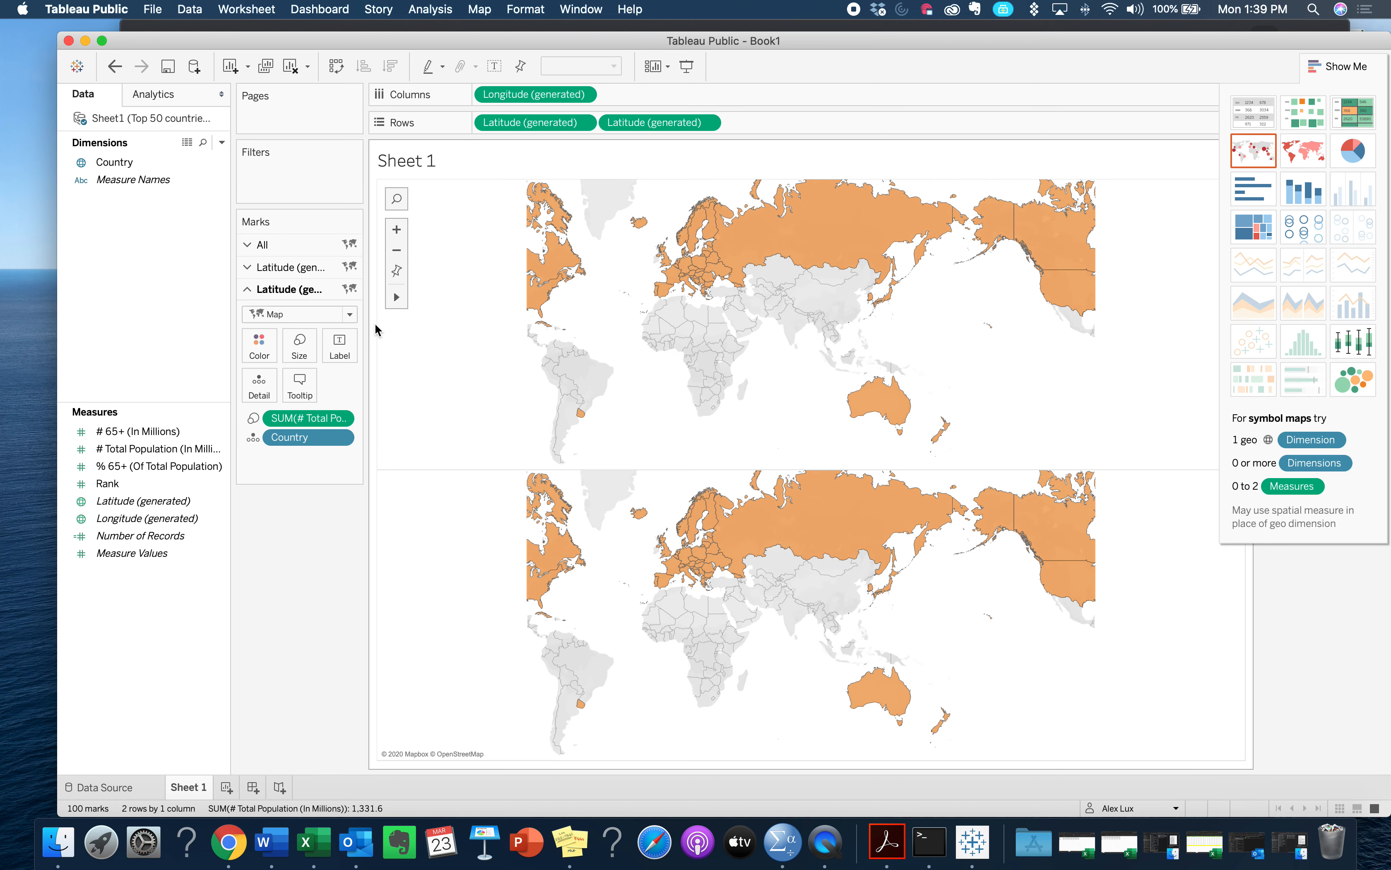
left_click(351, 315)
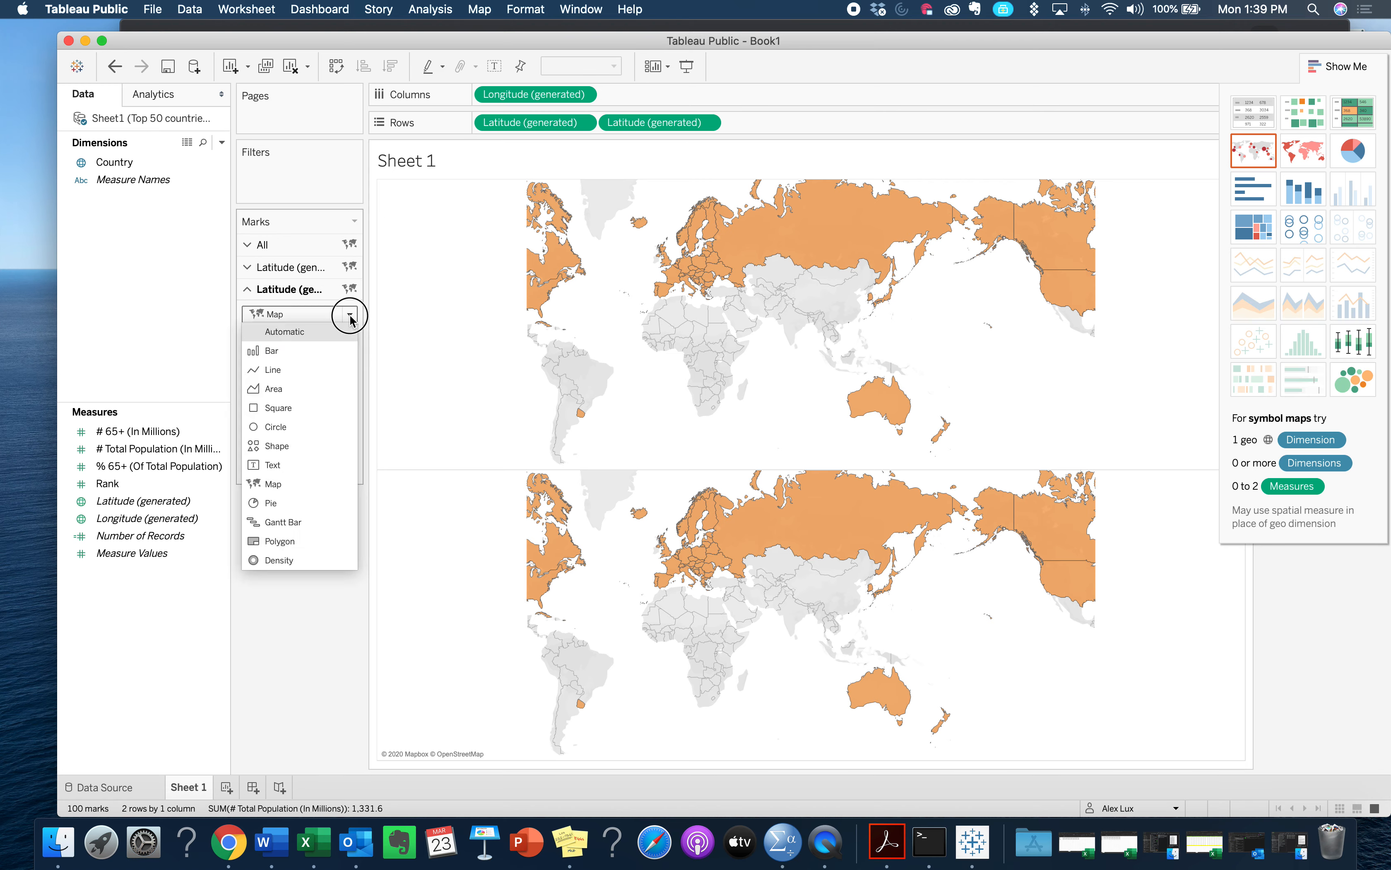
left_click(308, 428)
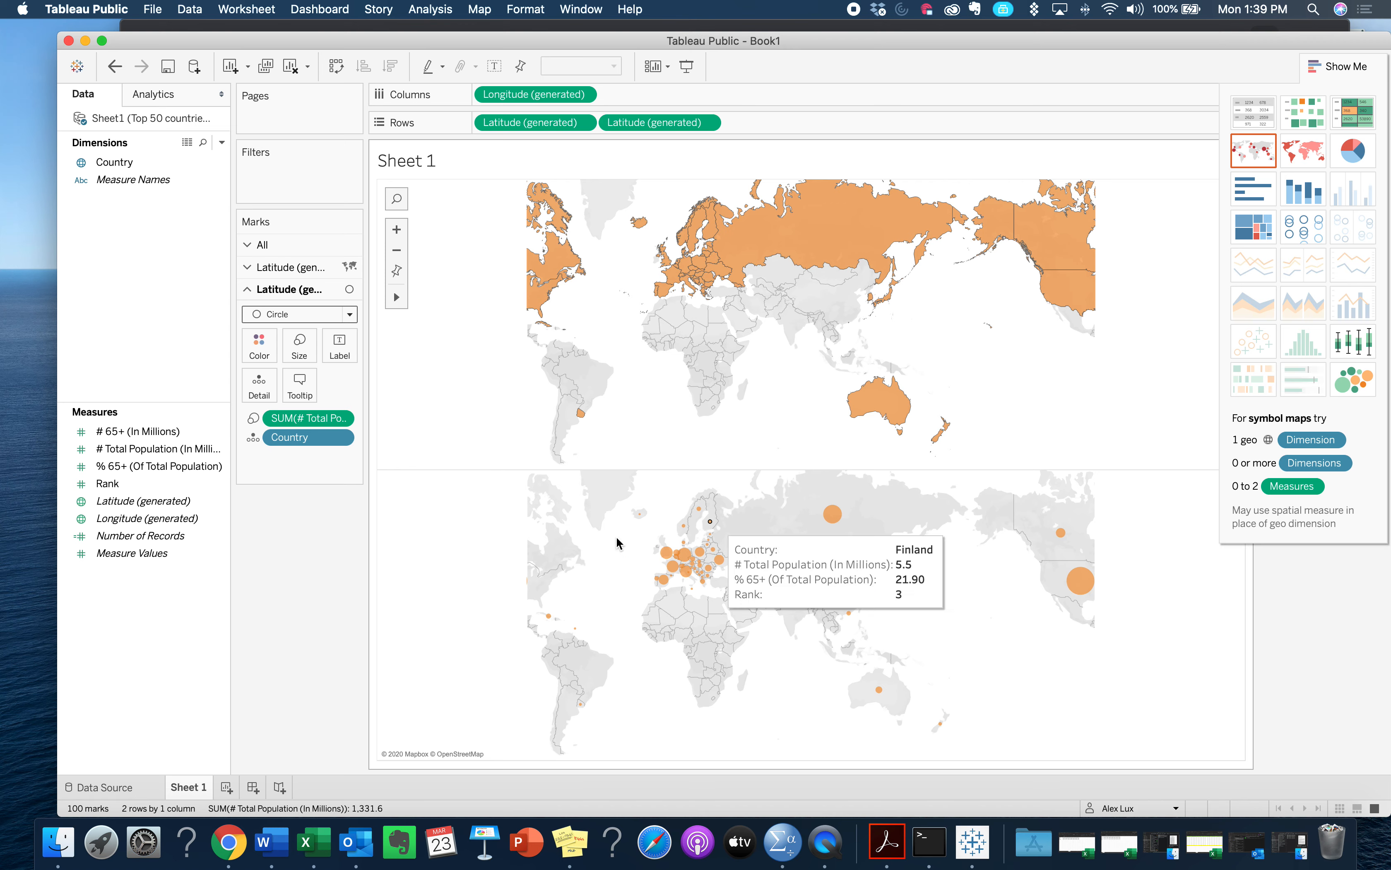
mouse_move(827, 516)
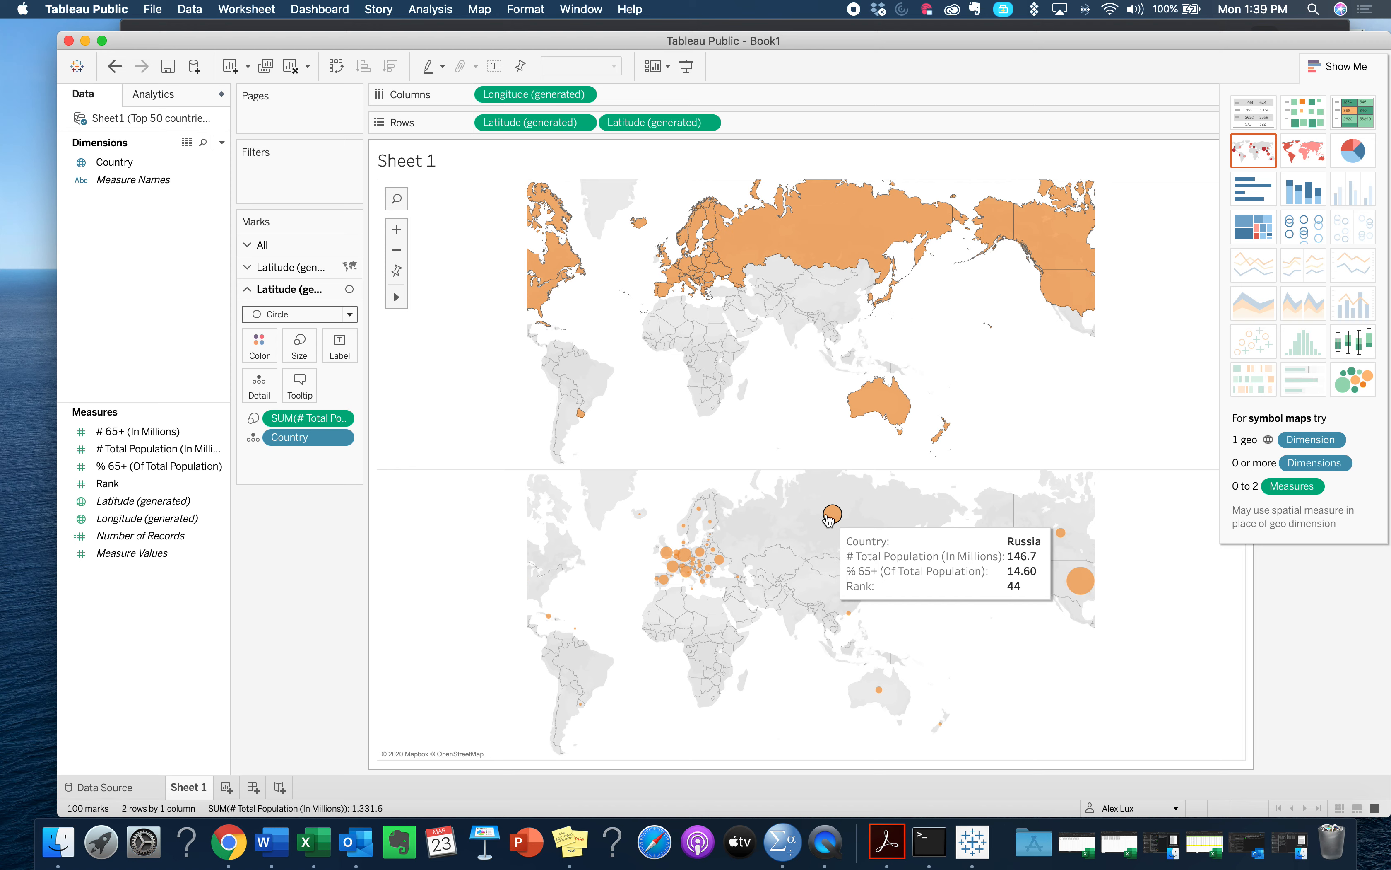
Step: Colour the second map's circles light green with 90% opacity
left_click(259, 347)
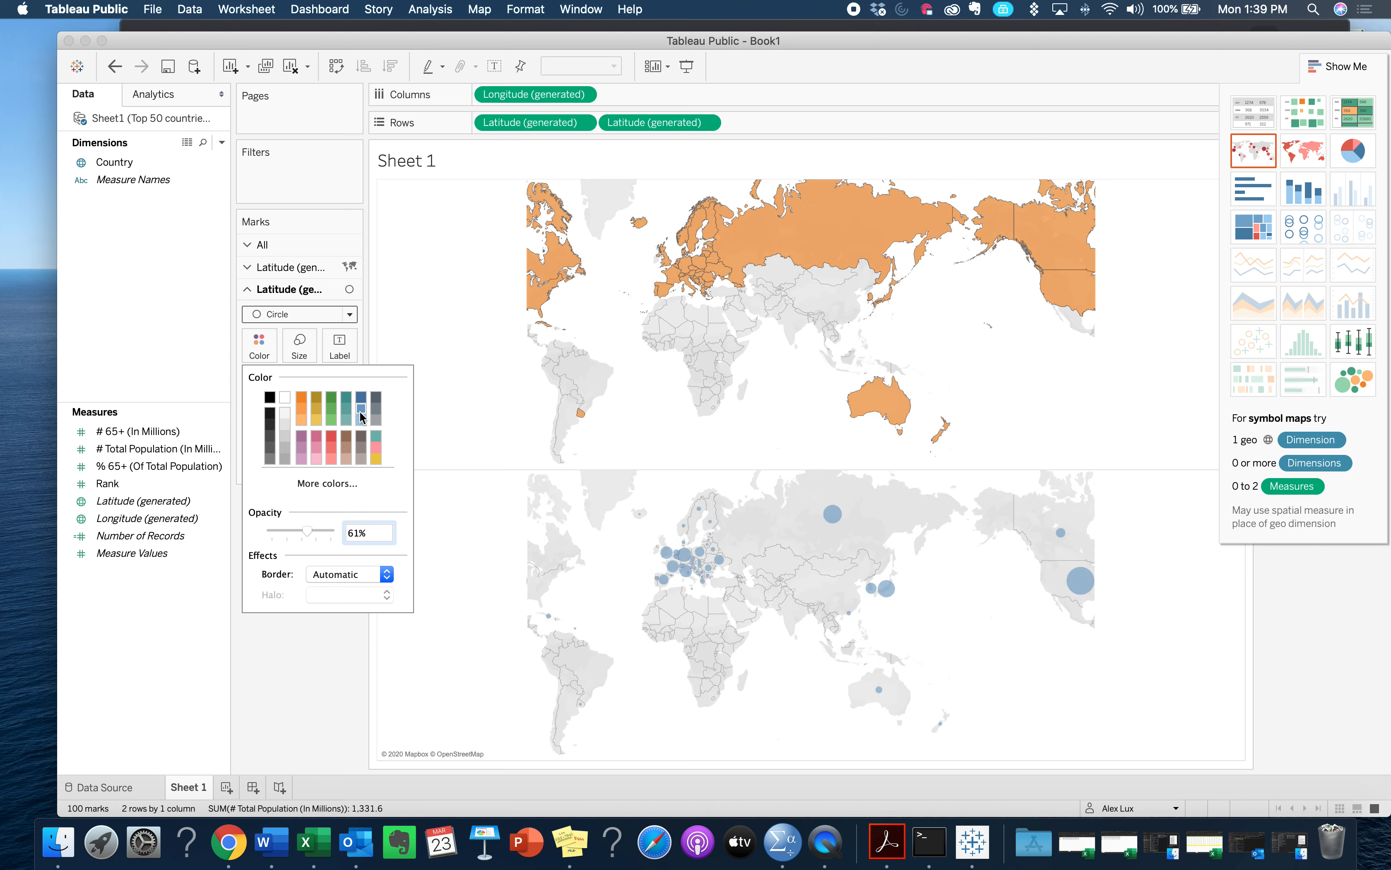
left_click_drag(308, 530, 330, 530)
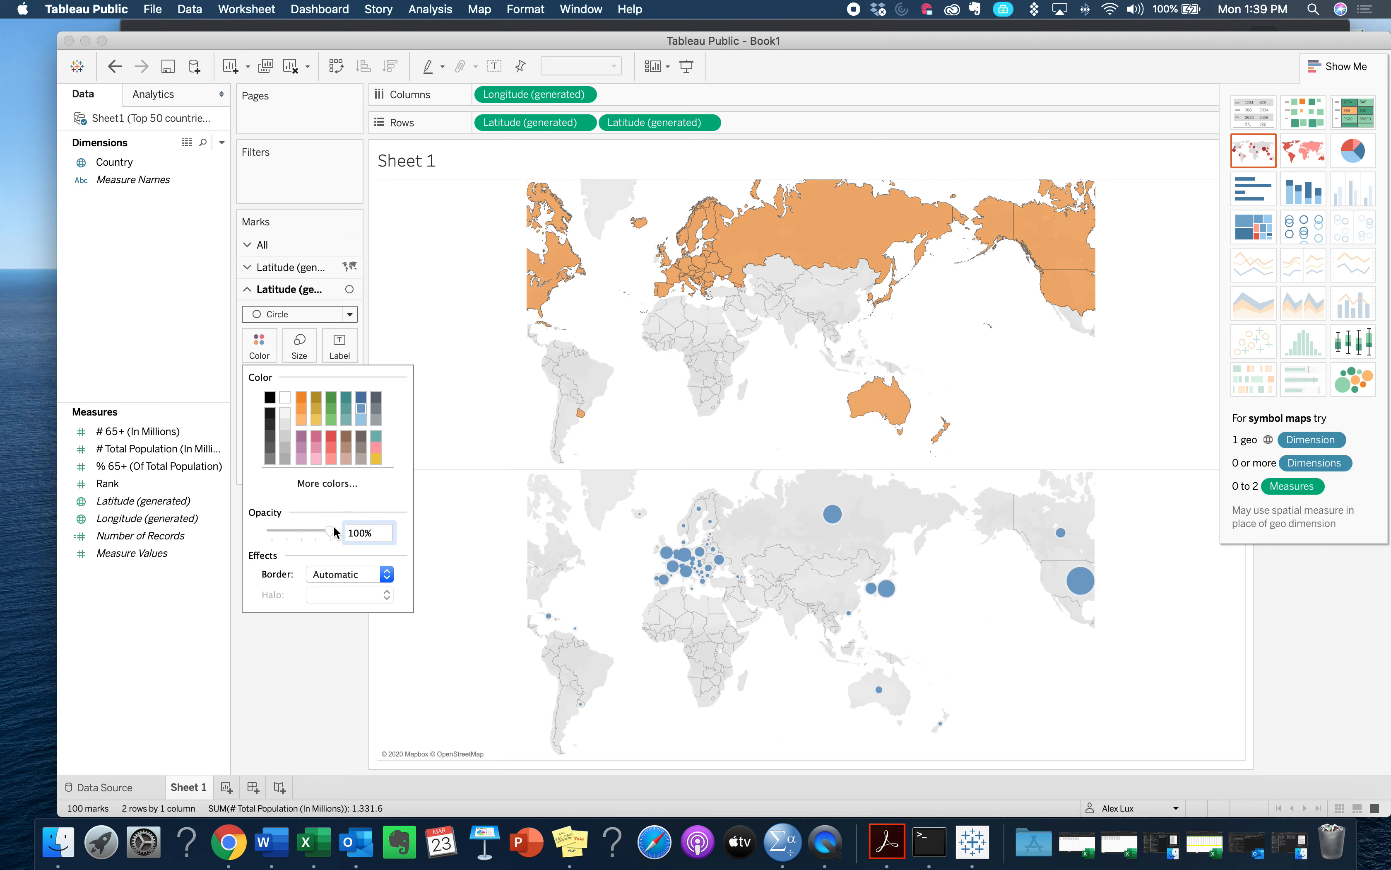
left_click(330, 419)
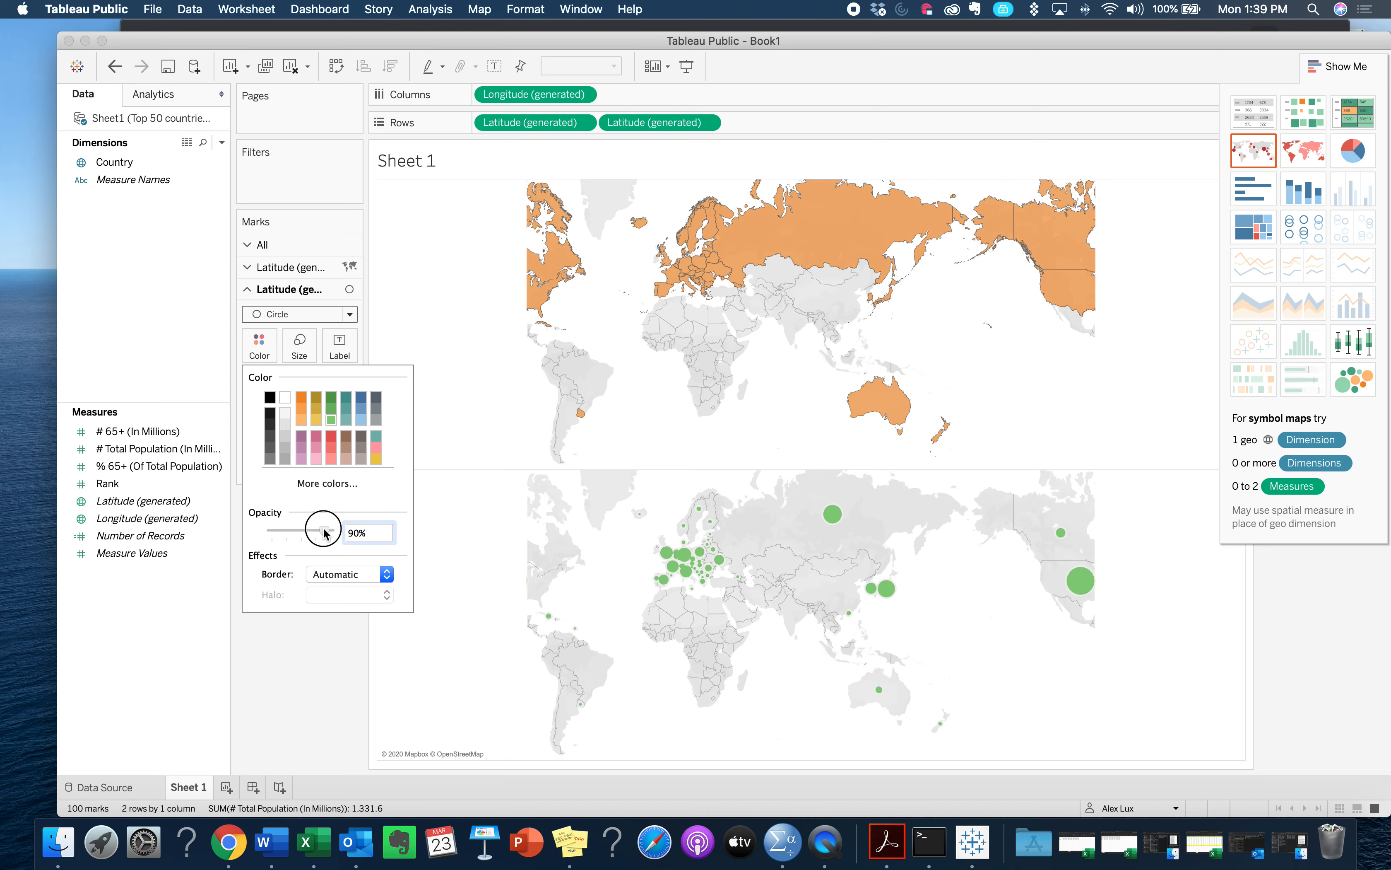
left_click(316, 666)
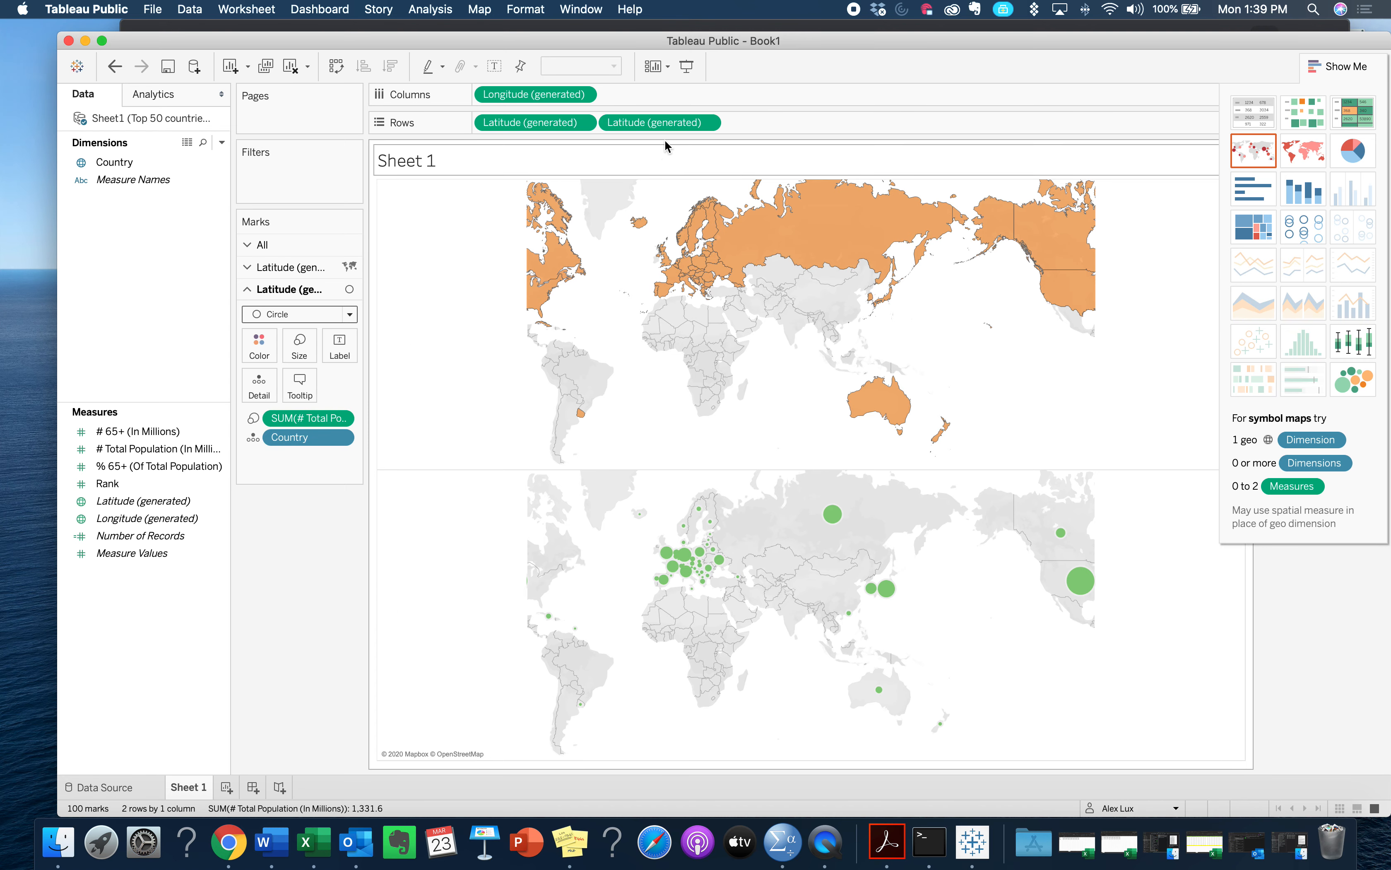
Step: Overlay the circle map on the filled country map by making the second Latitude (generated) field a dual axis
left_click(706, 124)
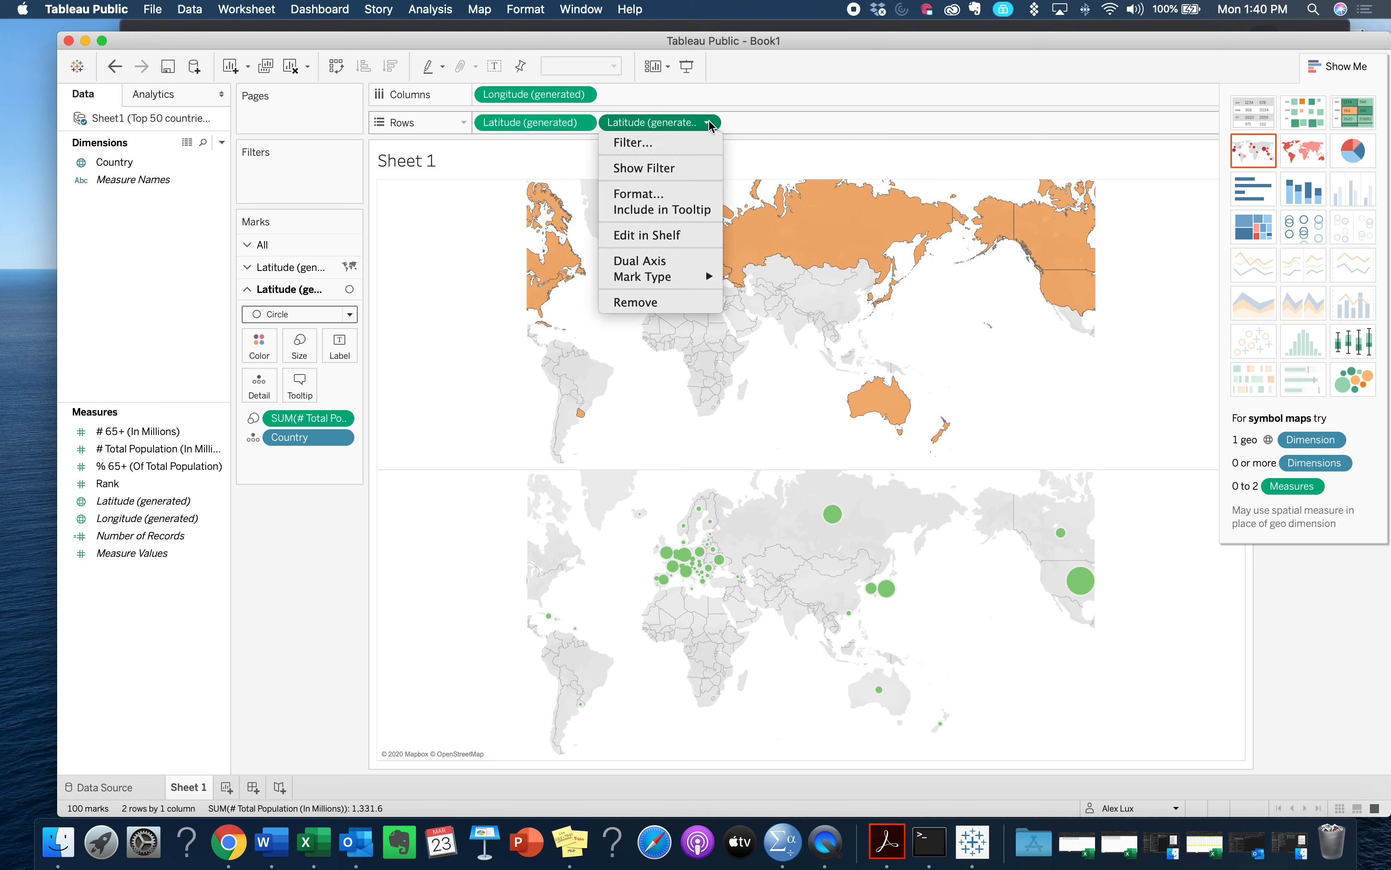
left_click(679, 268)
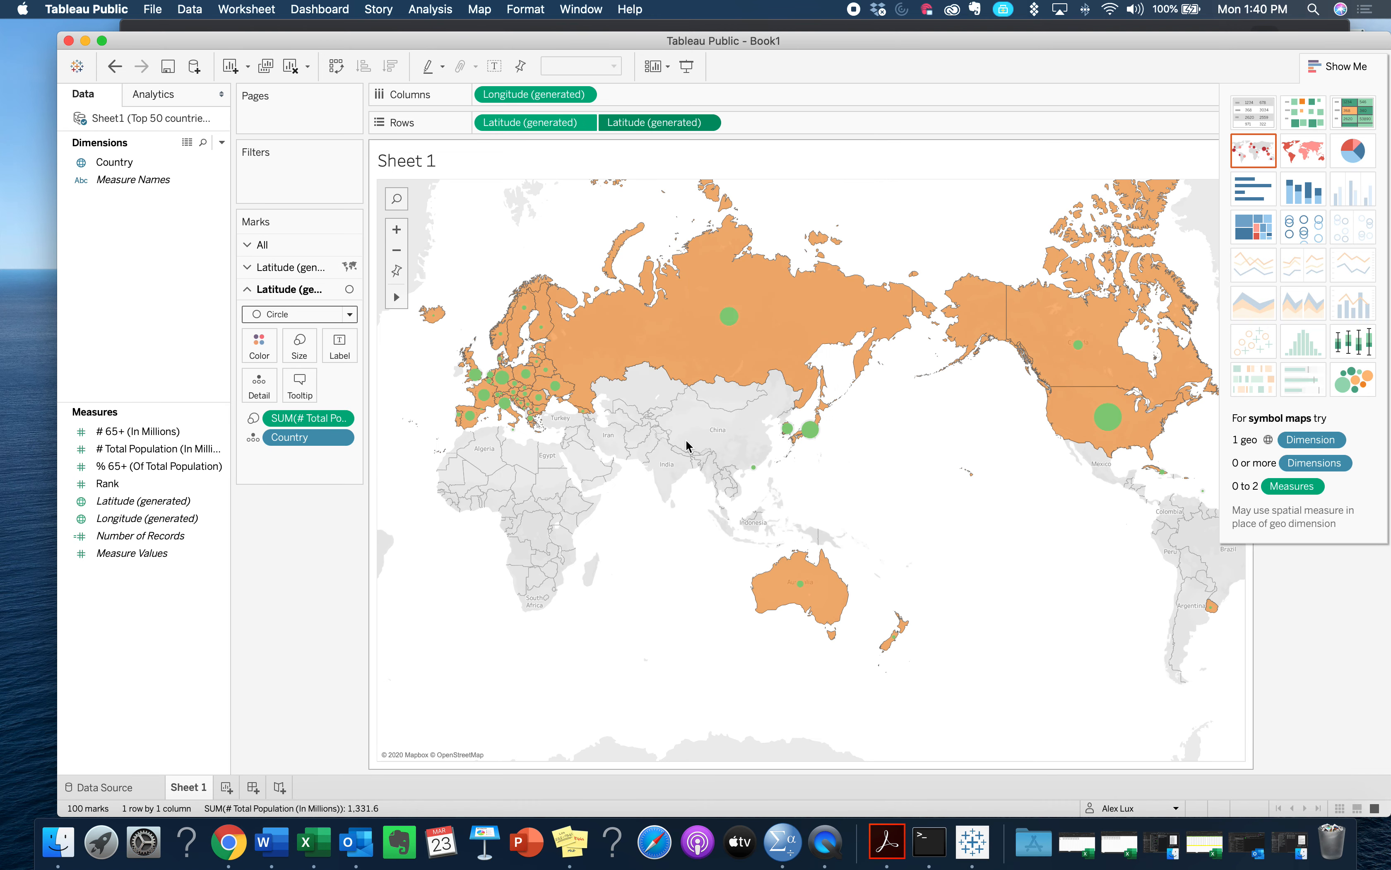
Step: Greatly enlarge the green population circles on the second Latitude layer, judging the size against the European countries
scroll(534, 419, "up", 5)
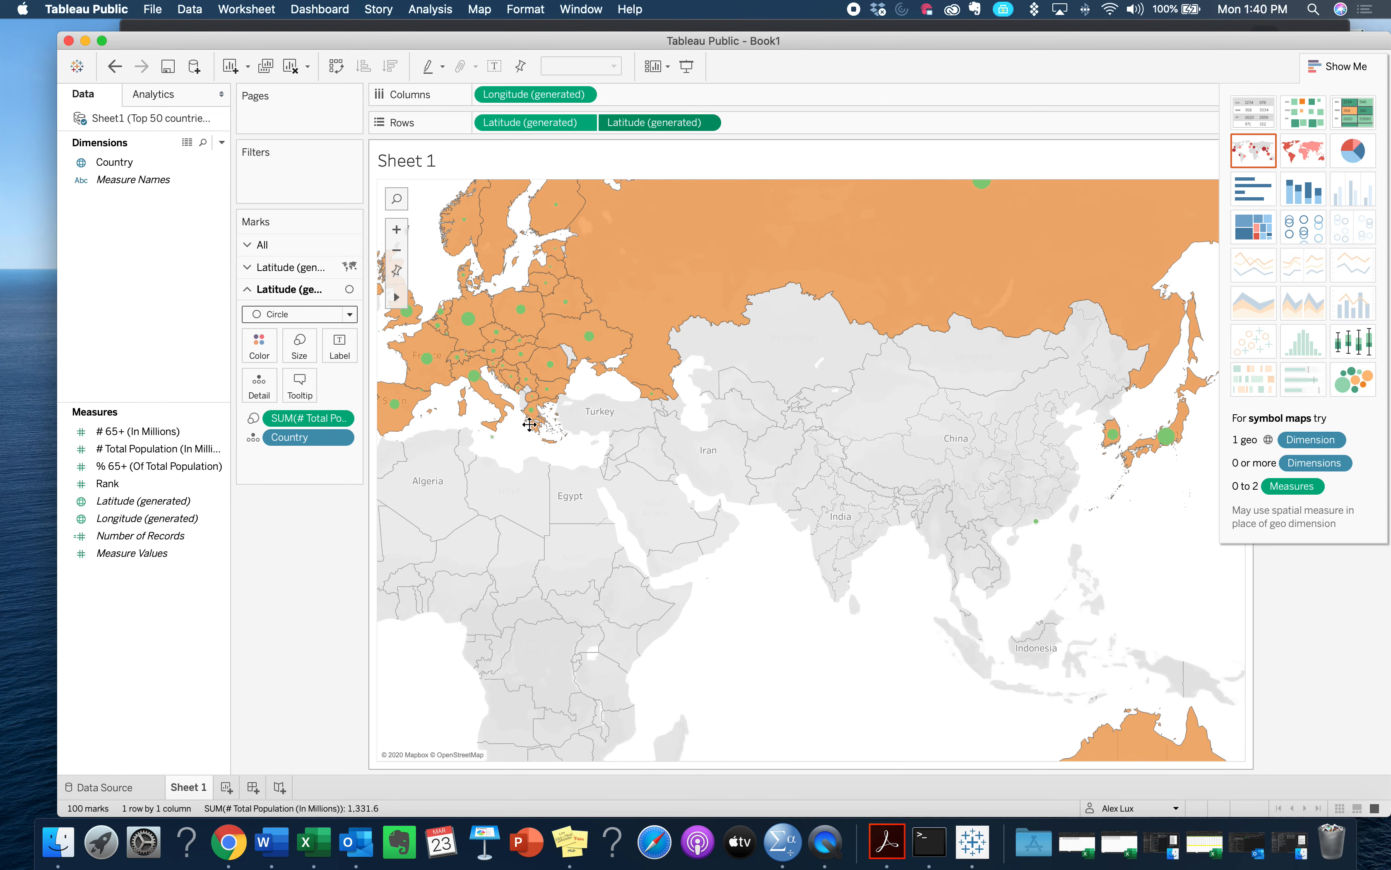
left_click_drag(482, 369, 575, 380)
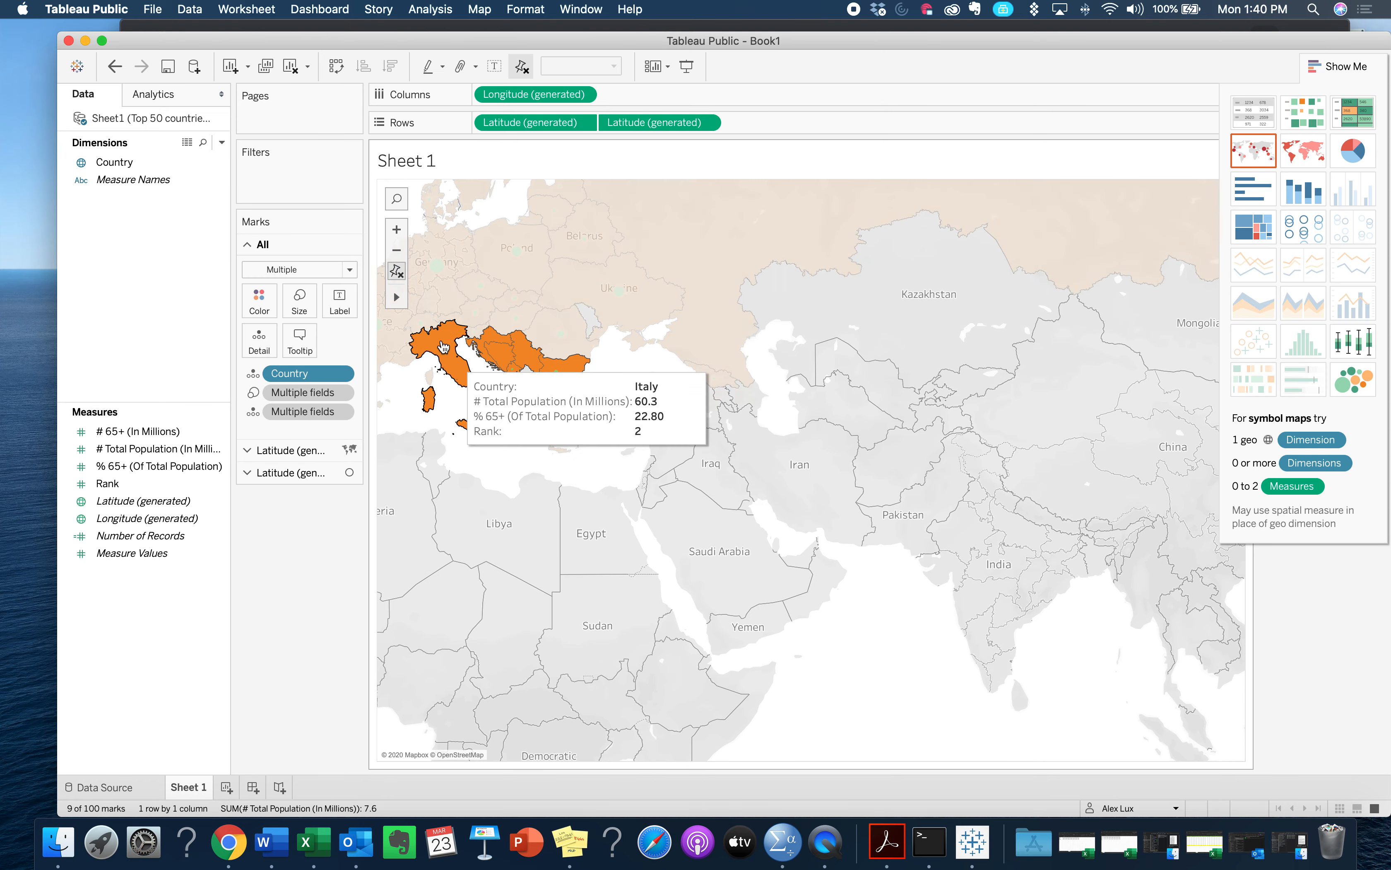
left_click(434, 420)
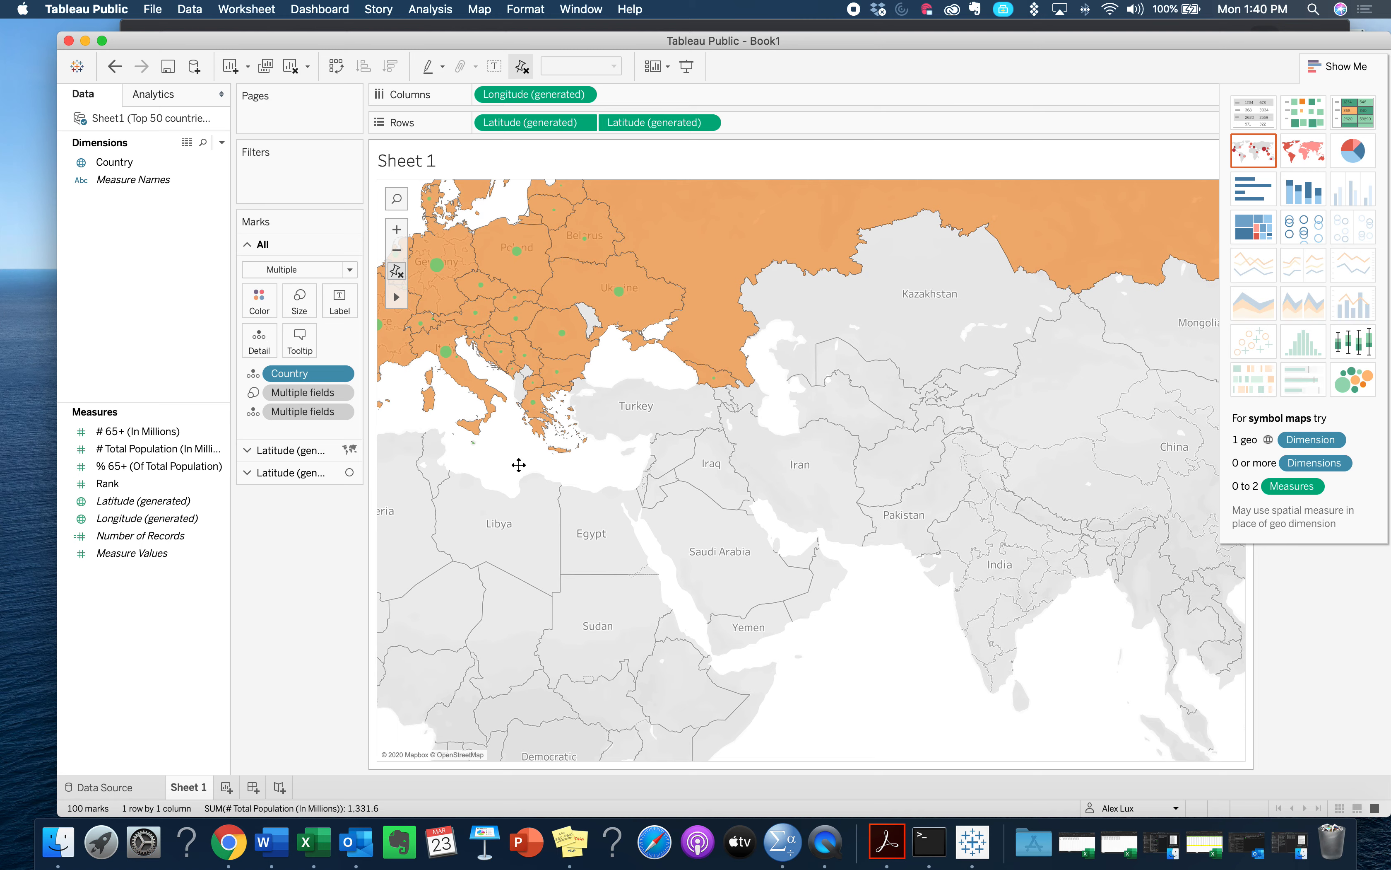
left_click_drag(521, 465, 811, 486)
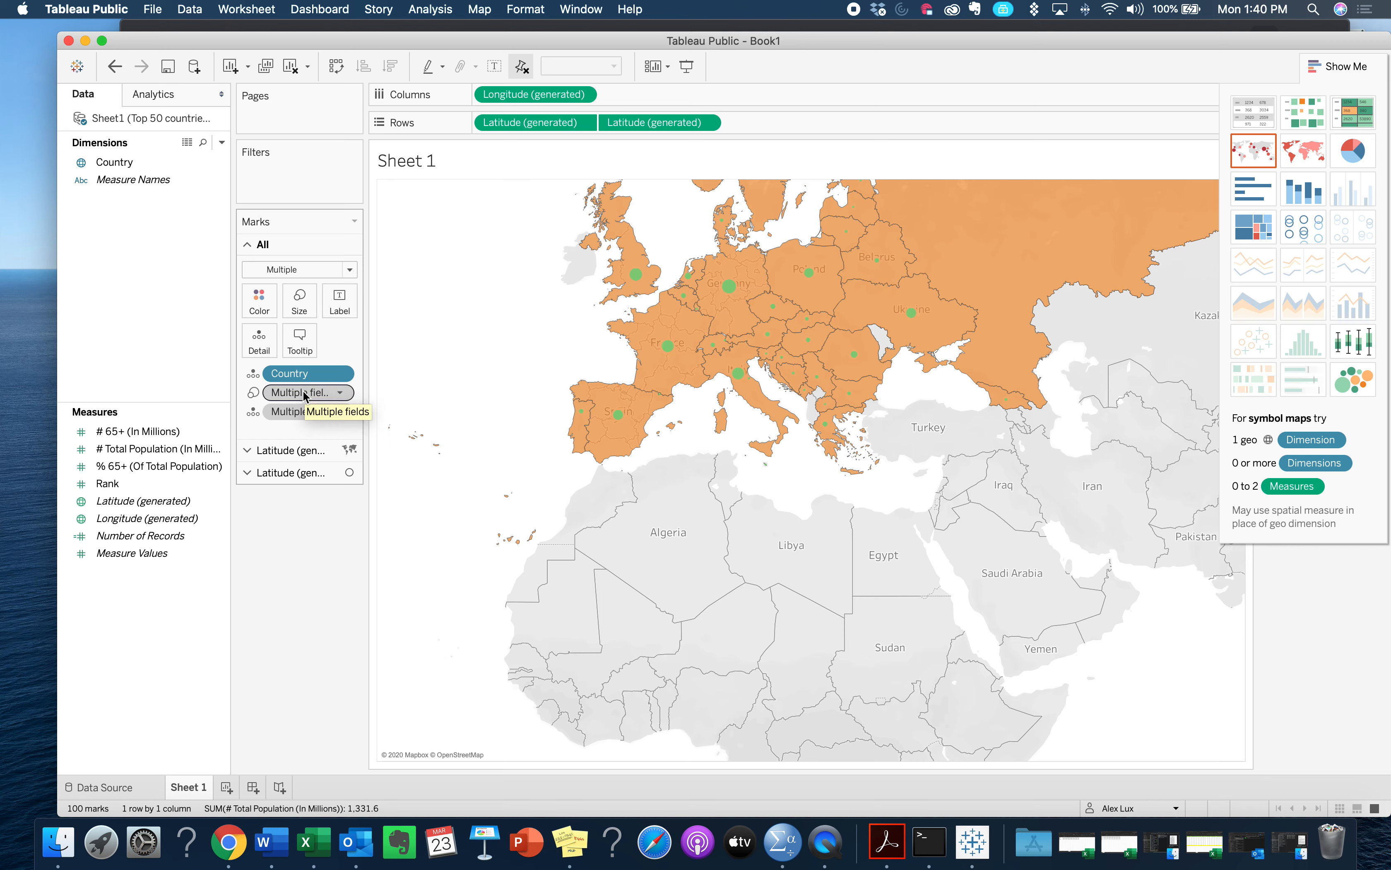
left_click(247, 472)
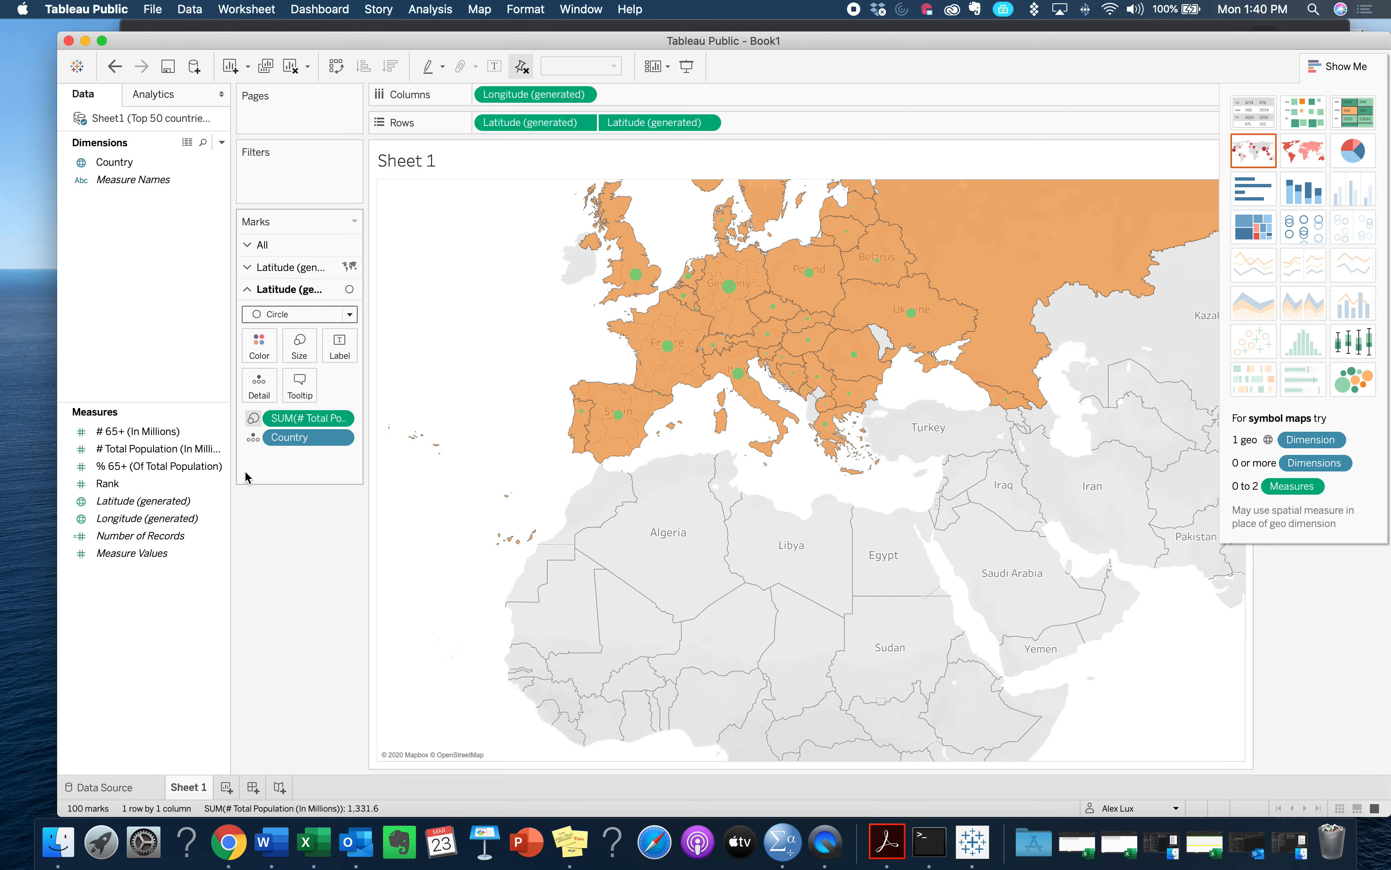
left_click(302, 349)
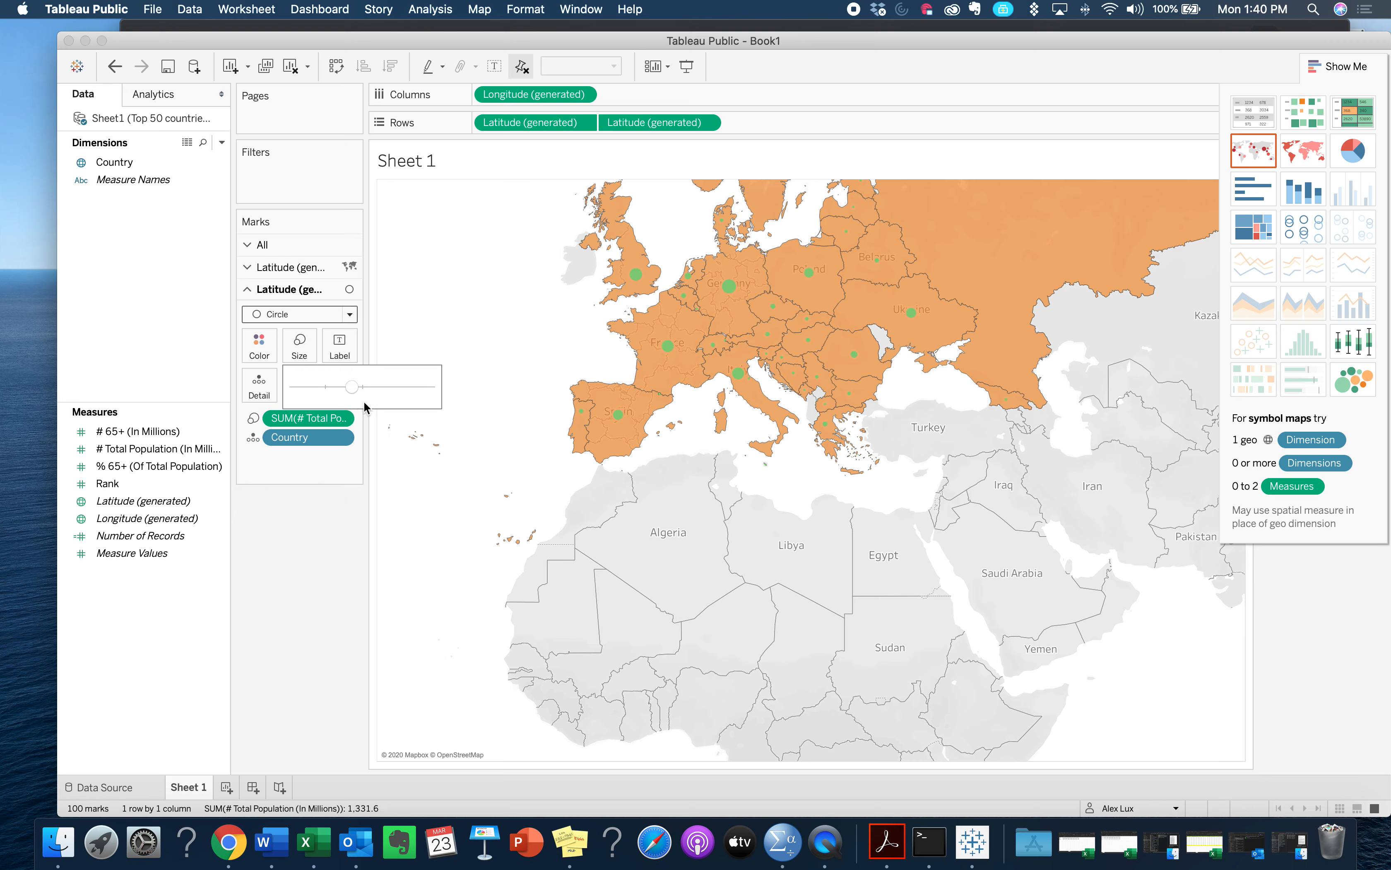
left_click_drag(353, 388, 403, 392)
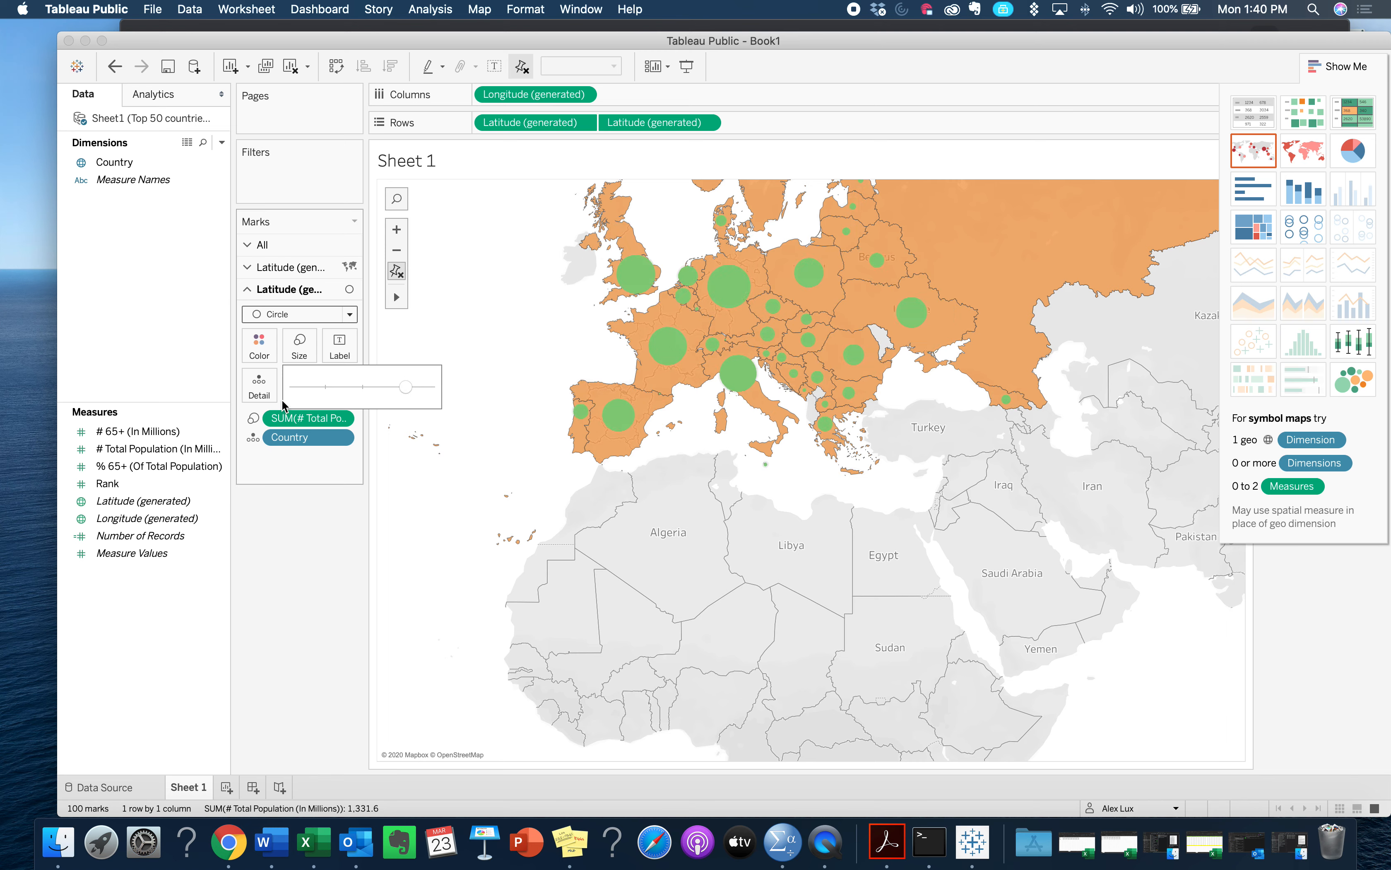
Step: Reduce the size of the green population circles to just above medium so they suit the whole world map
scroll(775, 452, "down", 1)
scroll(776, 452, "down", 4)
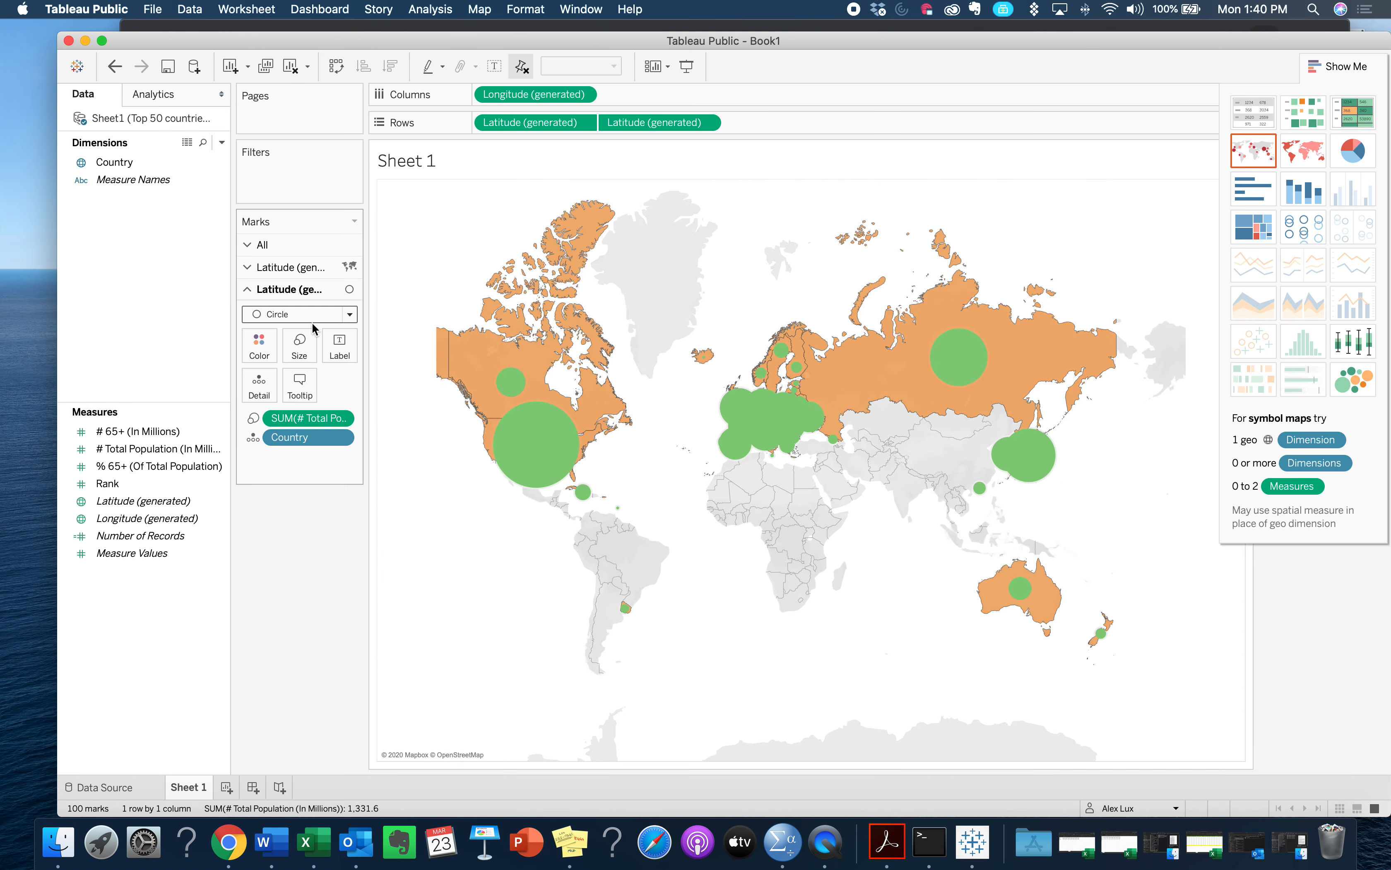
left_click(299, 345)
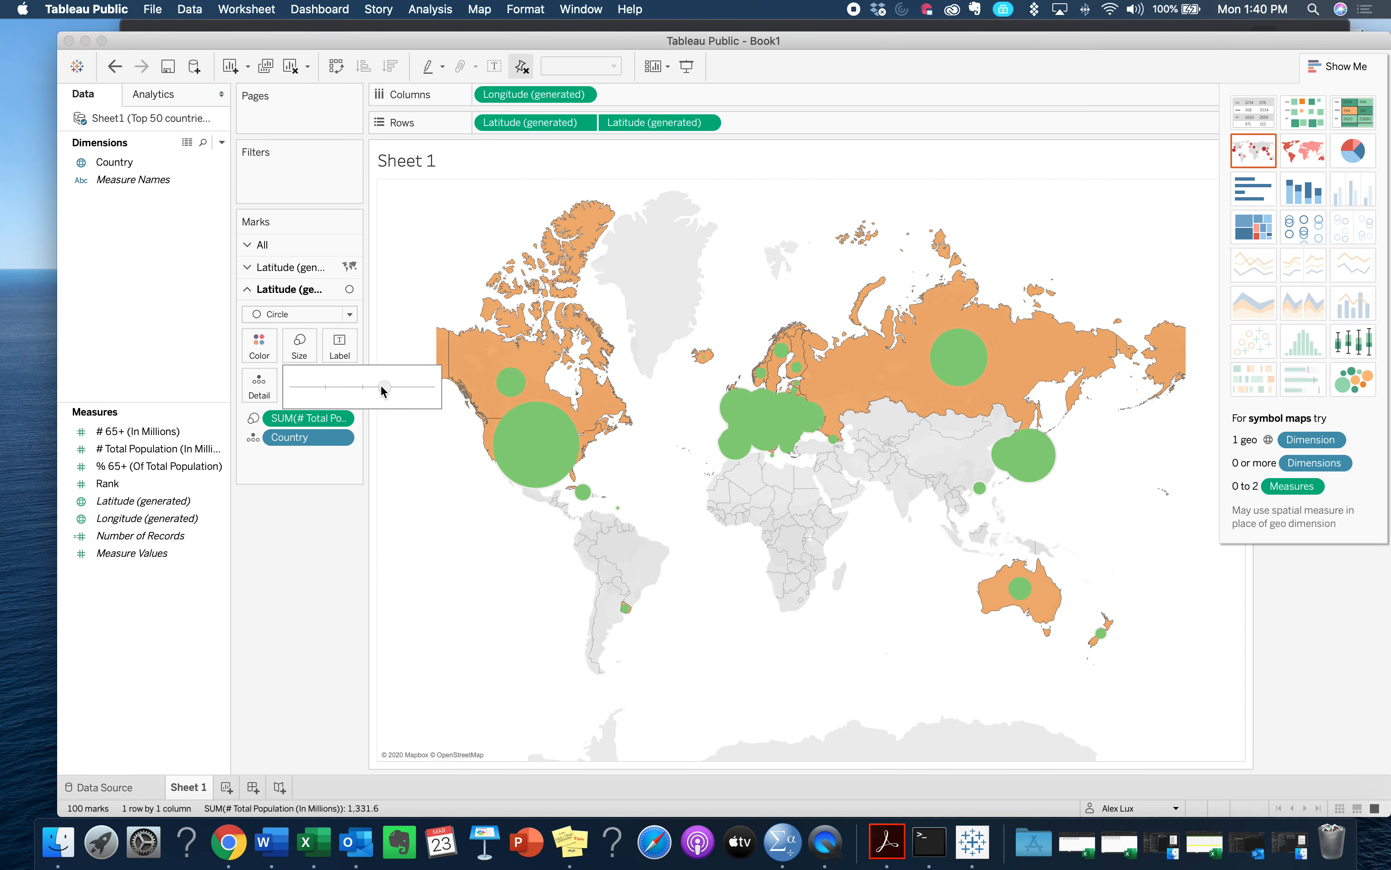
left_click(361, 386)
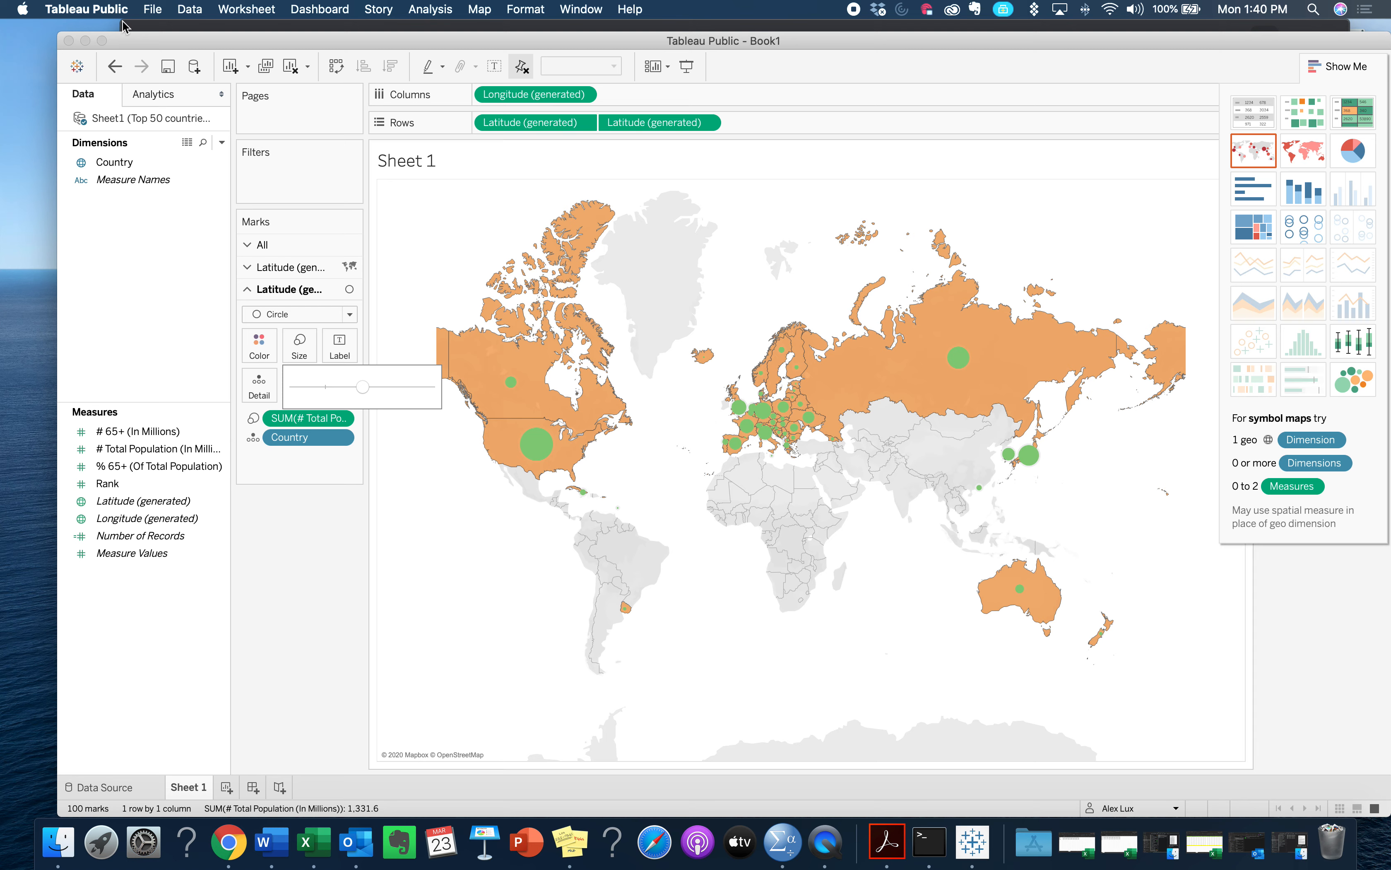
left_click(146, 11)
left_click(145, 12)
mouse_move(552, 363)
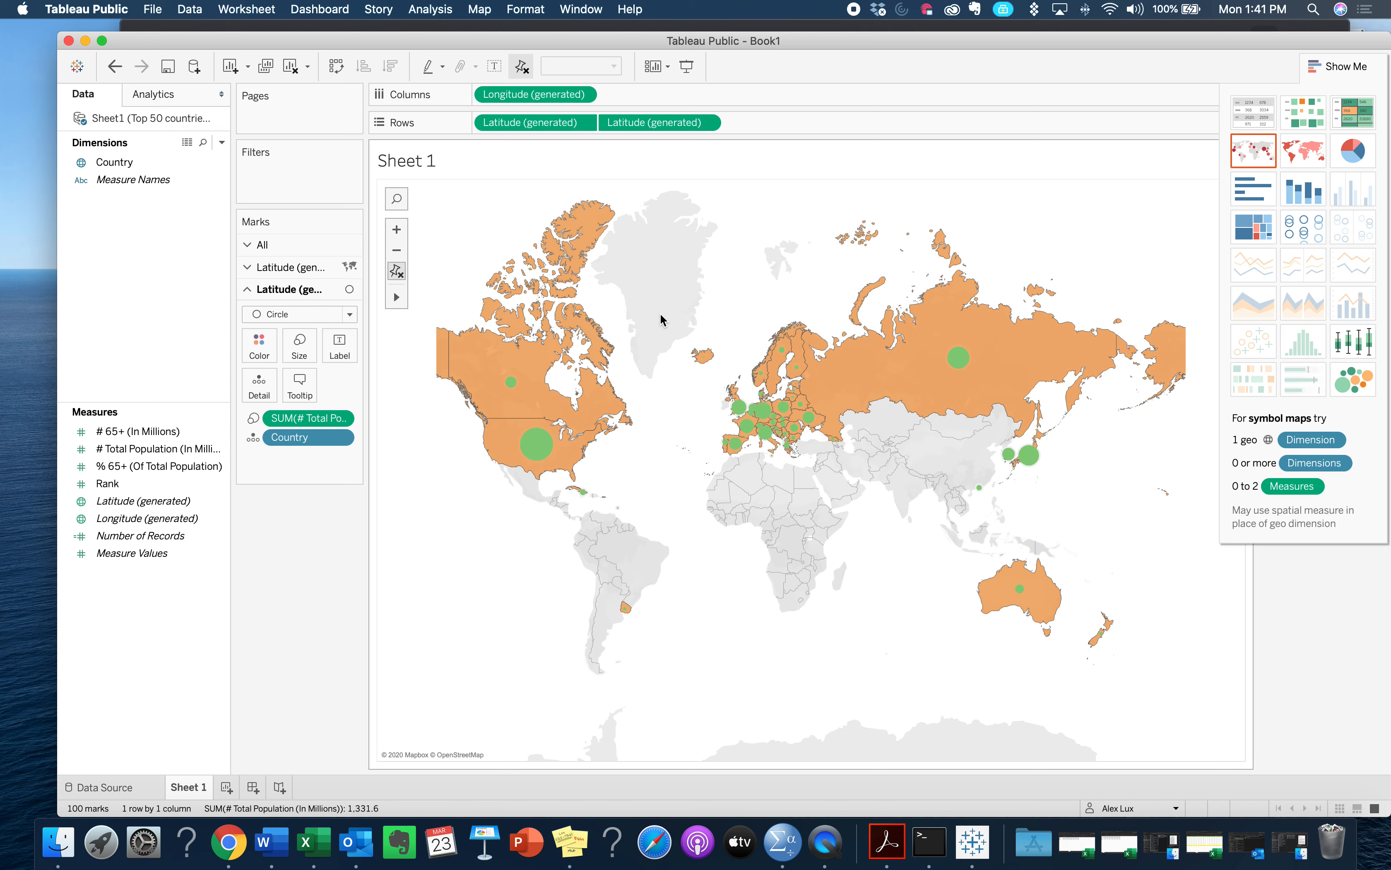
mouse_move(573, 321)
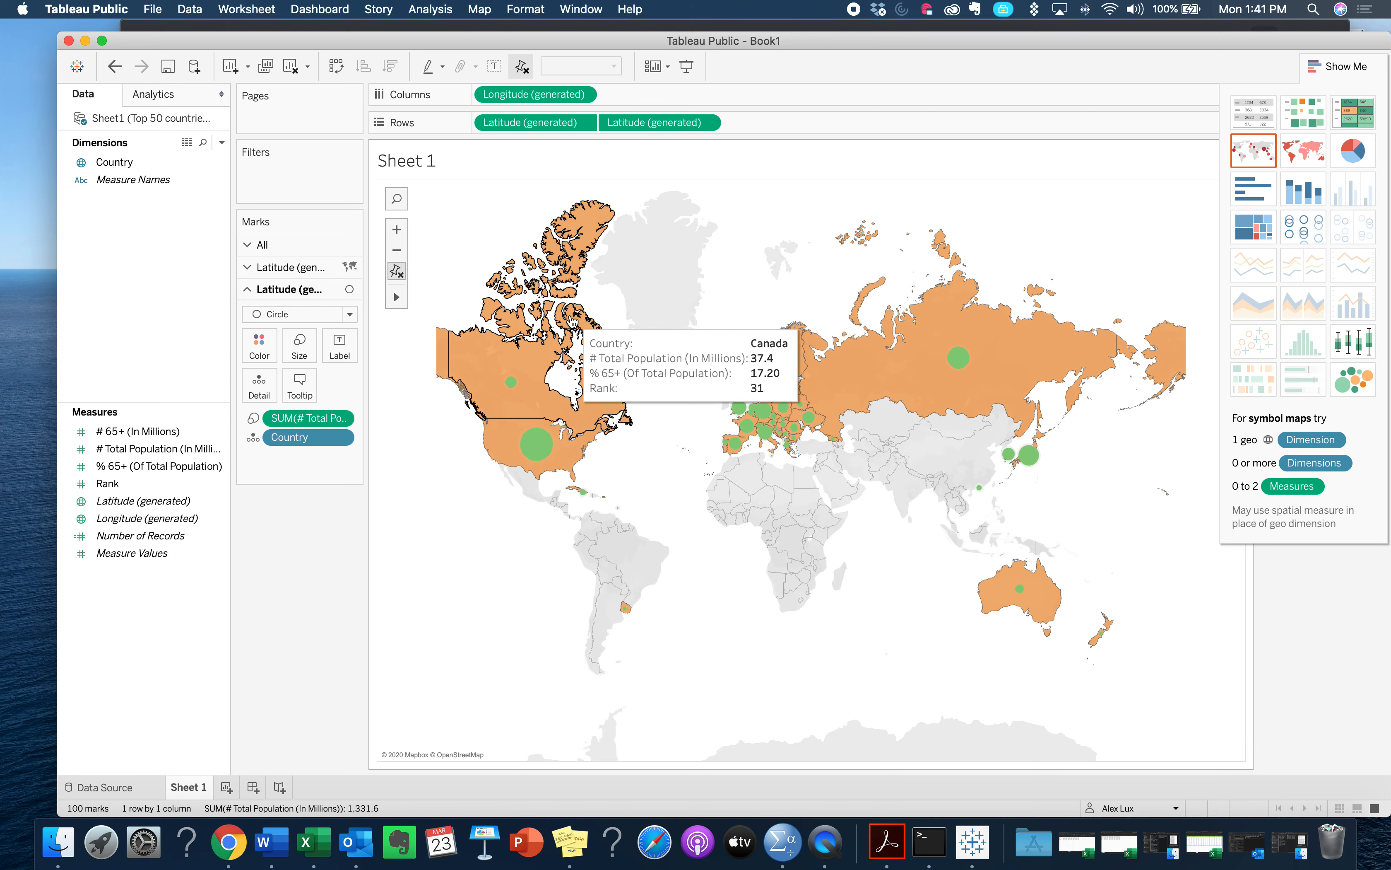